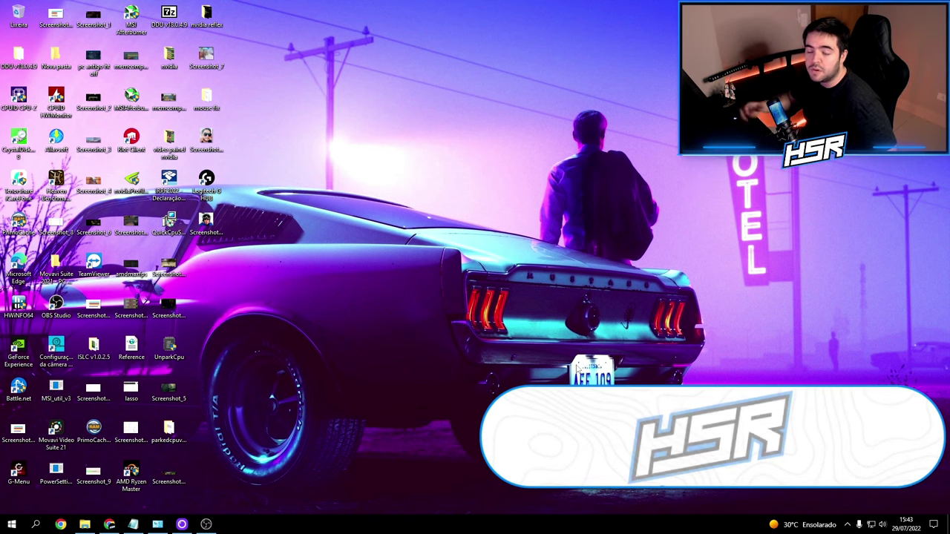
{"action": "left_click_drag", "start_coordinate": [393, 110], "coordinate": [574, 408]}
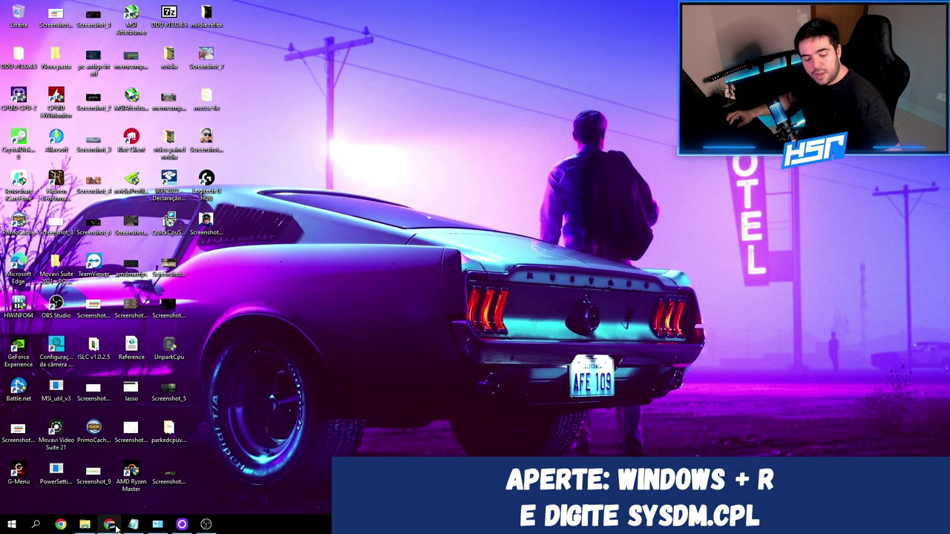
Open the system properties by running sysdm.cpl and display the system protection settings.
{"action": "key", "text": "super+r"}
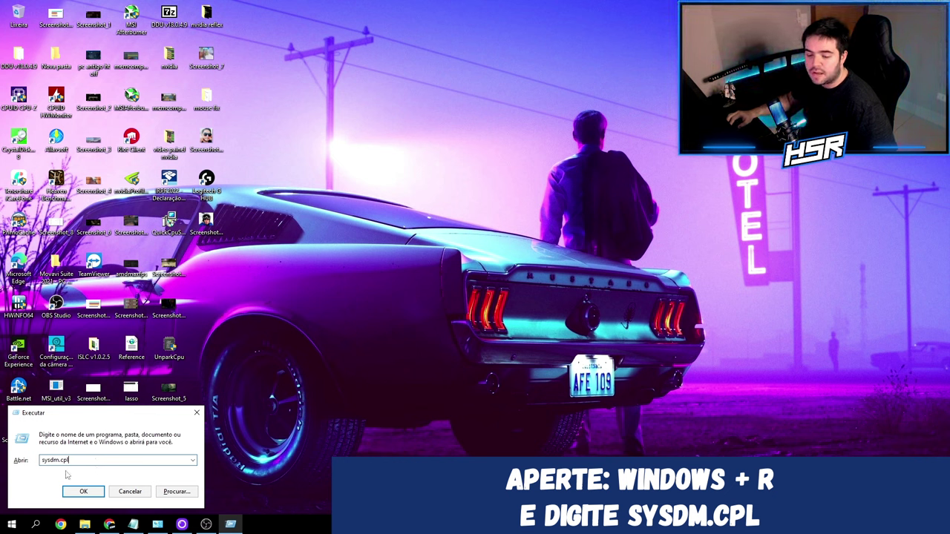
{"action": "left_click", "coordinate": [84, 491]}
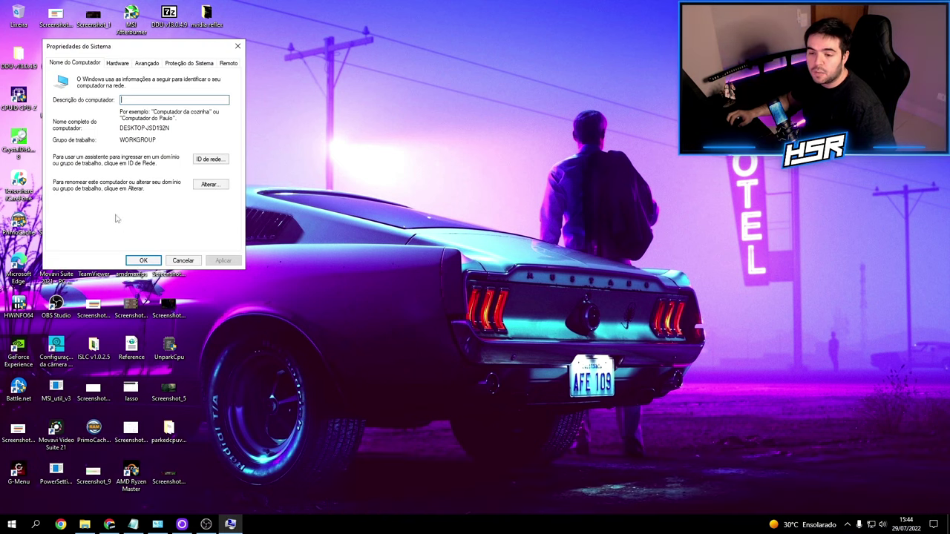
{"action": "left_click", "coordinate": [189, 63]}
Configure Disco Local (C:) with "Desativar a proteção do sistema", accept the setting and close the system properties.
{"action": "left_click", "coordinate": [125, 176]}
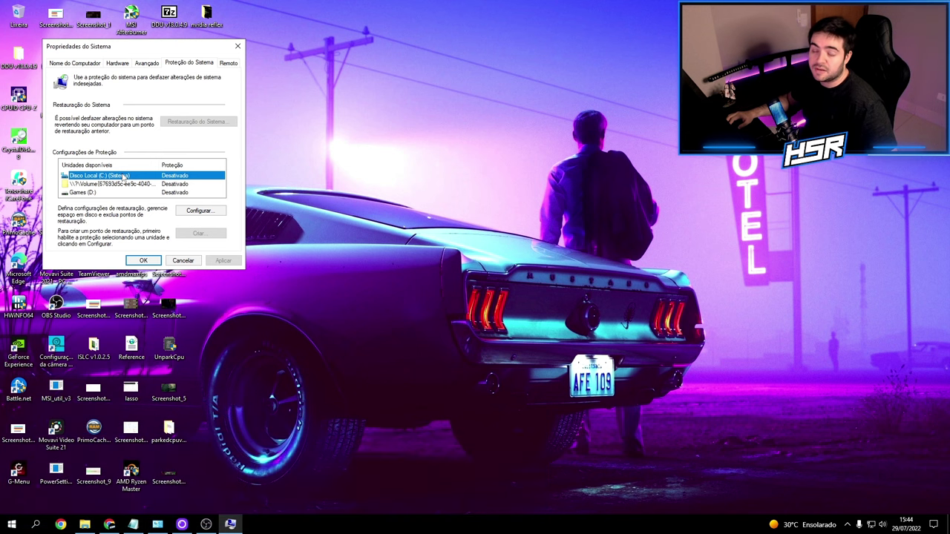
{"action": "left_click", "coordinate": [197, 211]}
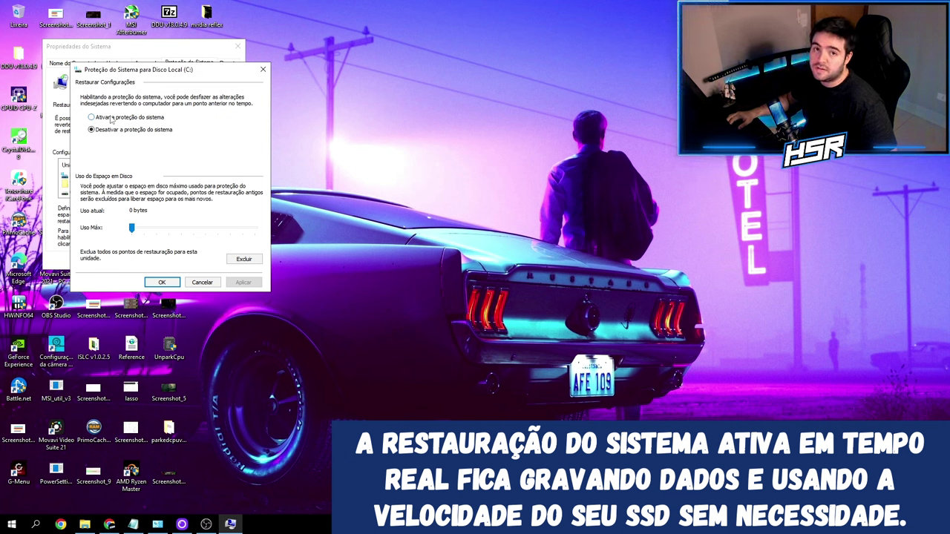
{"action": "left_click", "coordinate": [160, 283]}
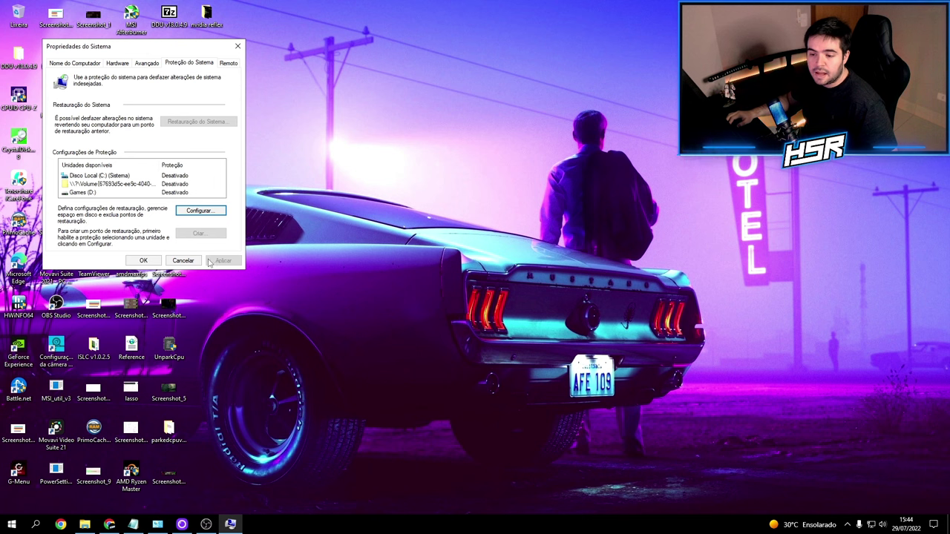
{"action": "left_click", "coordinate": [238, 46]}
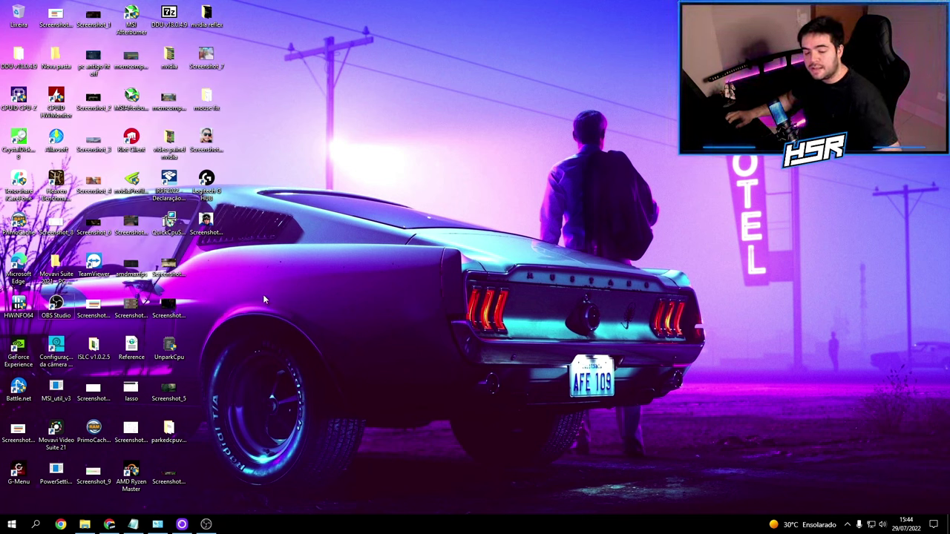
Search Windows for "ene", open Editar plano de energia and go up to the Painel de Controle home page.
{"action": "key", "text": "super"}
{"action": "type", "text": "ene"}
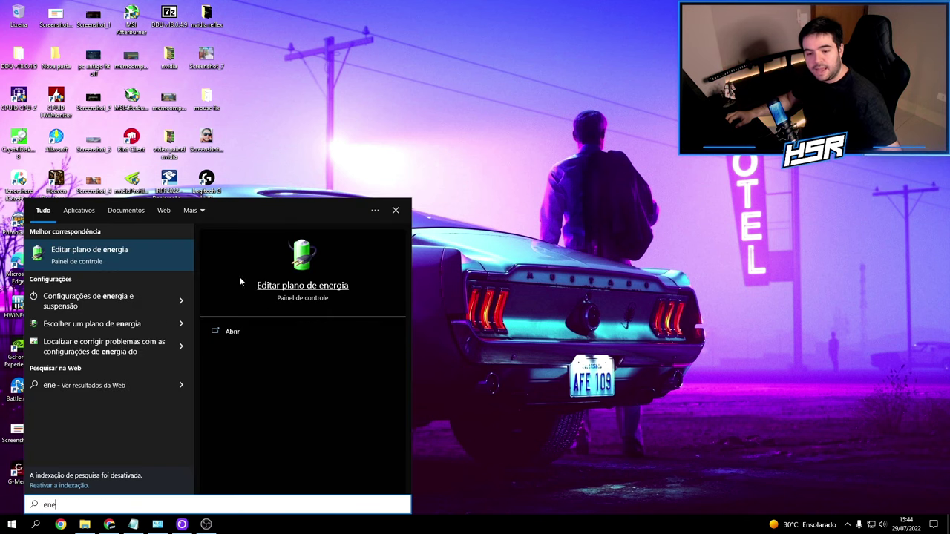
{"action": "key", "text": "Return"}
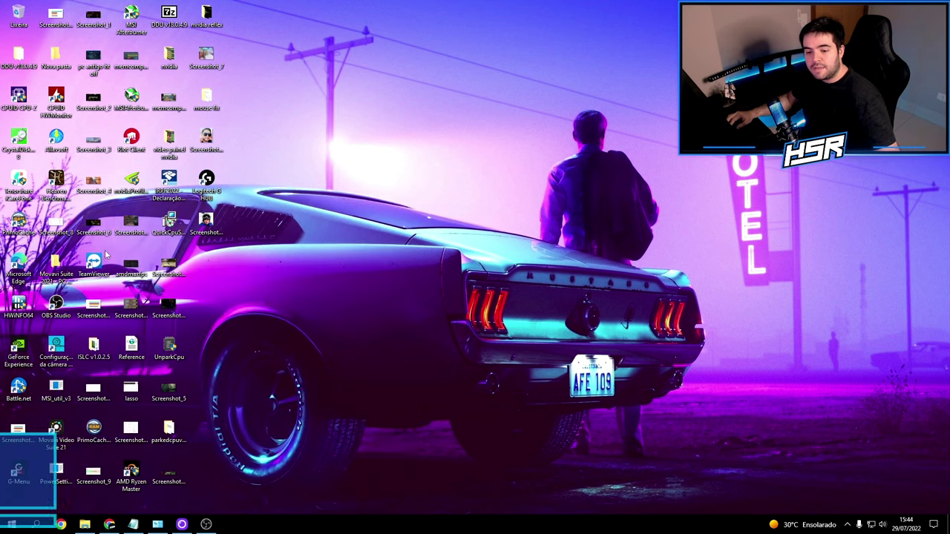
{"action": "left_click", "coordinate": [224, 166]}
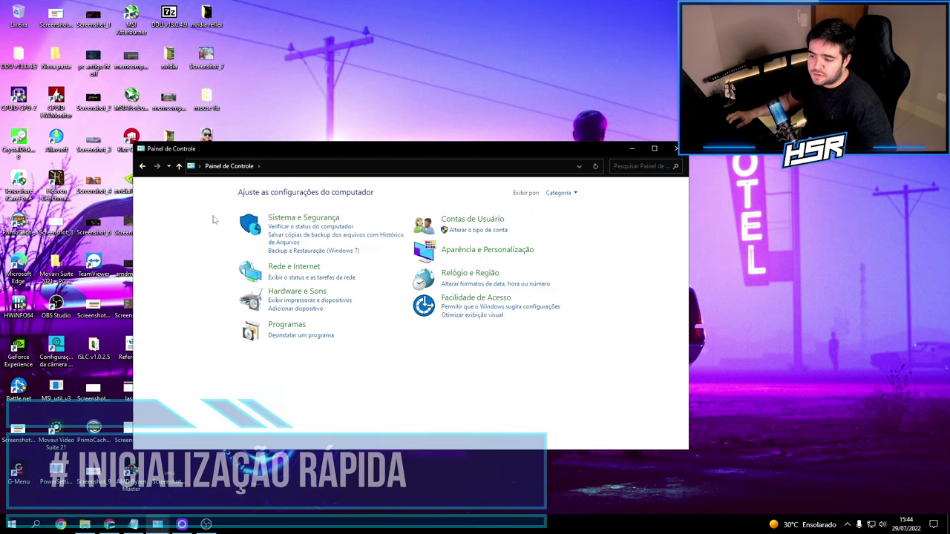
Move the Painel de Controle window slightly and open Opções de Energia within Sistema e Segurança.
{"action": "left_click_drag", "start_coordinate": [394, 148], "coordinate": [418, 153]}
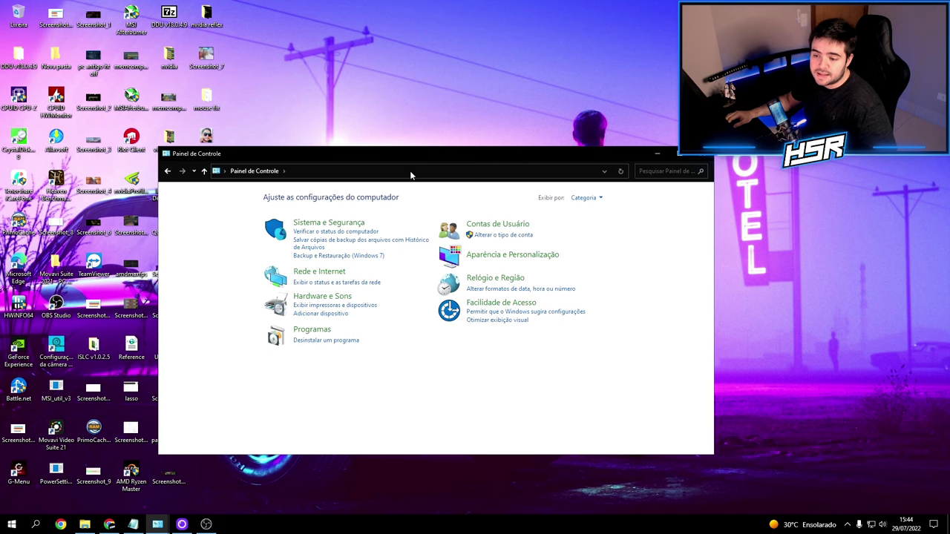
{"action": "left_click", "coordinate": [318, 224]}
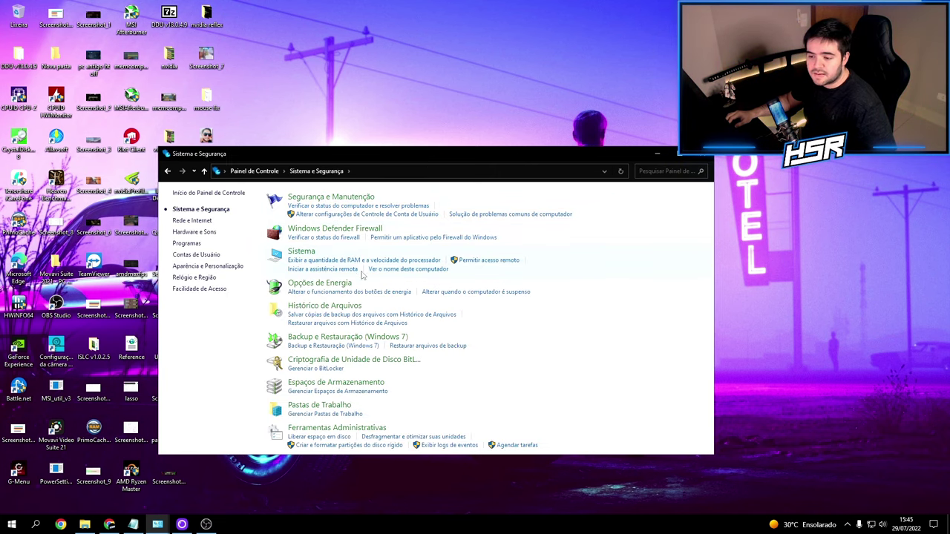
{"action": "left_click", "coordinate": [312, 284]}
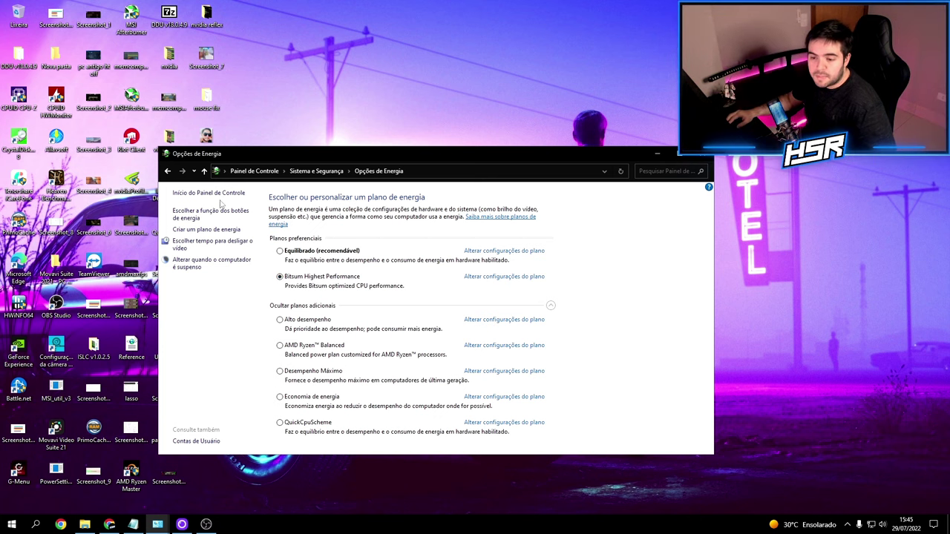
Unlock the power button settings, leave "Ligar inicialização rápida" unchecked, save the changes and close the power options.
{"action": "left_click", "coordinate": [190, 216]}
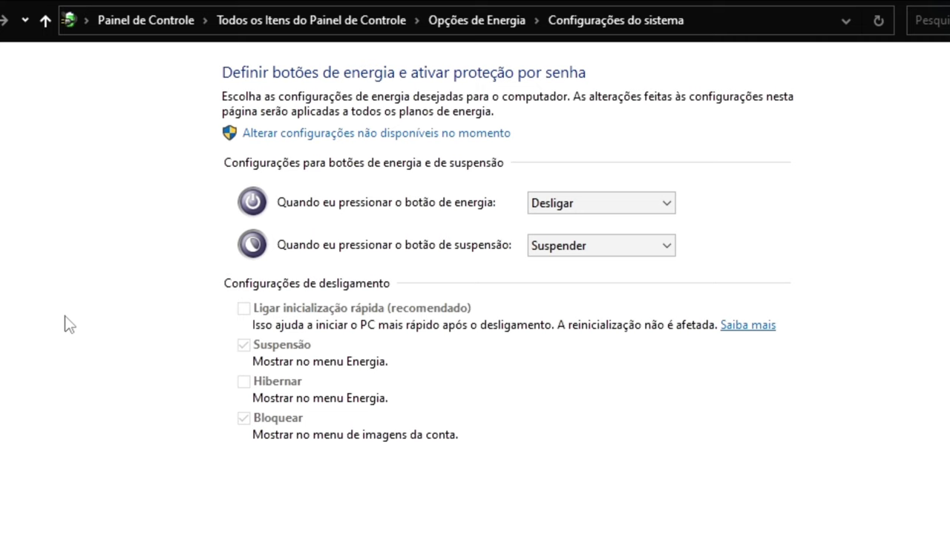
{"action": "left_click", "coordinate": [314, 134]}
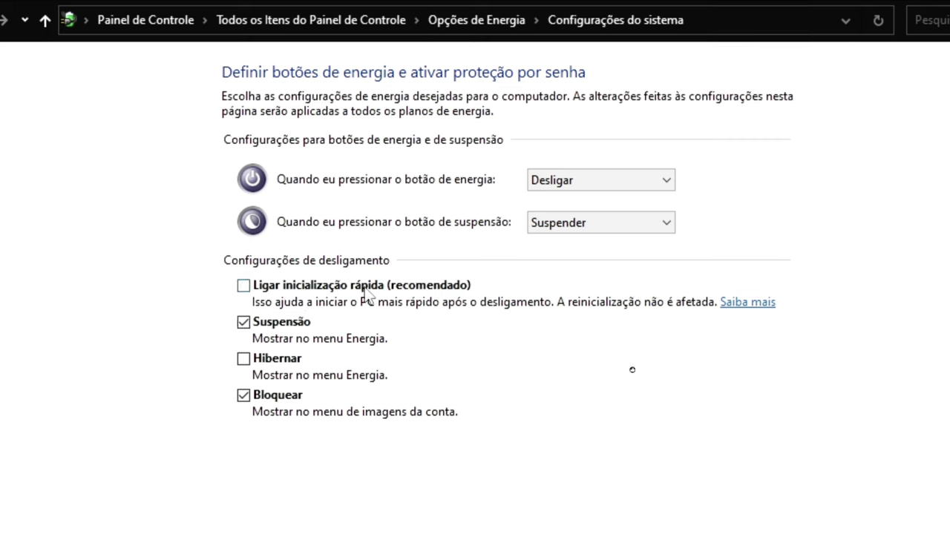
{"action": "left_click", "coordinate": [243, 287]}
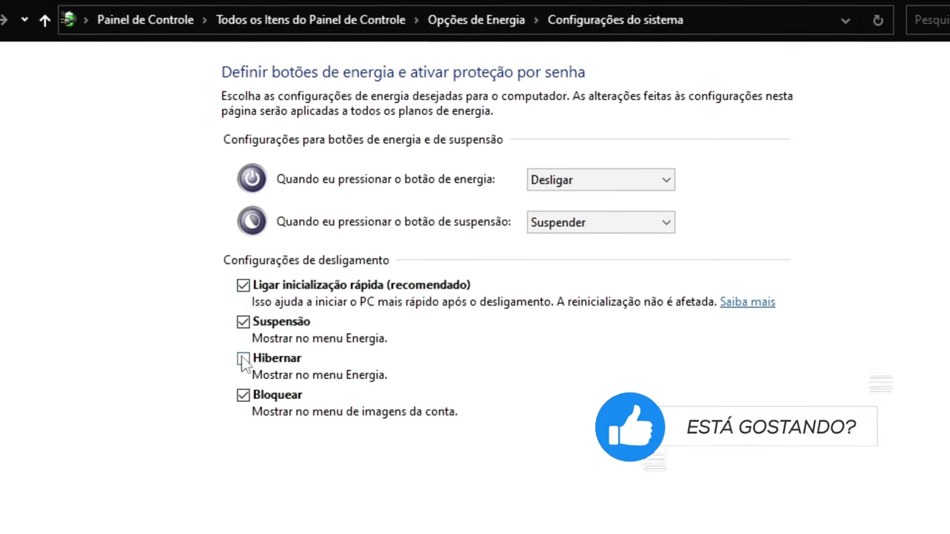
{"action": "left_click", "coordinate": [244, 286]}
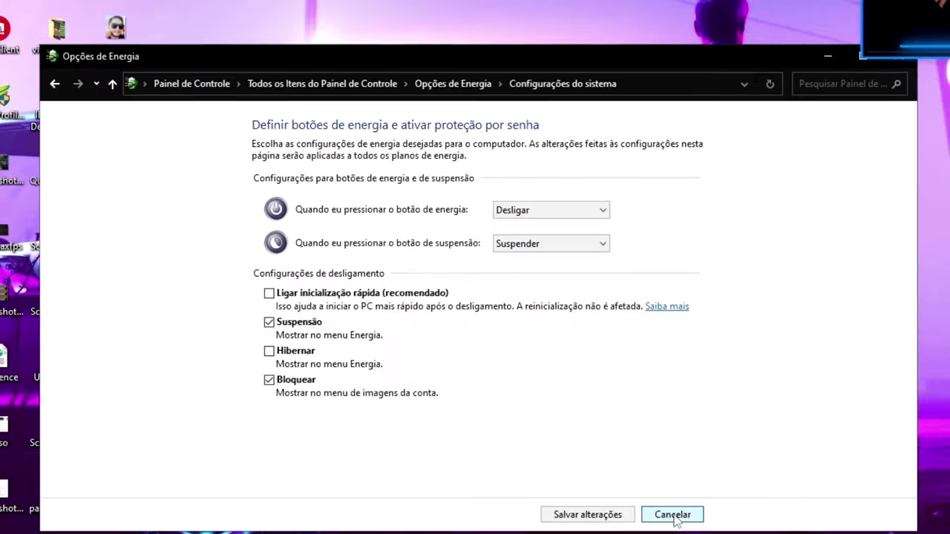
{"action": "left_click", "coordinate": [587, 513]}
{"action": "left_click", "coordinate": [194, 201]}
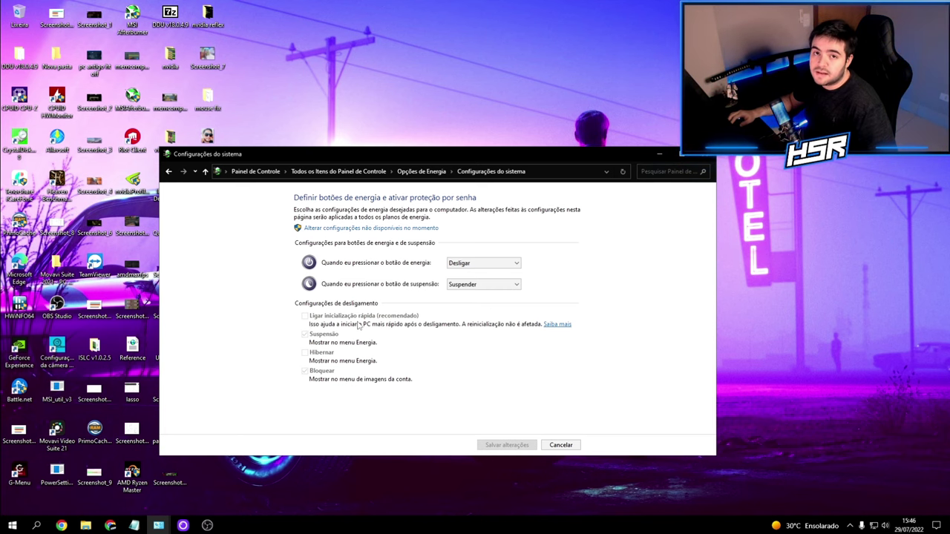
{"action": "left_click", "coordinate": [703, 157]}
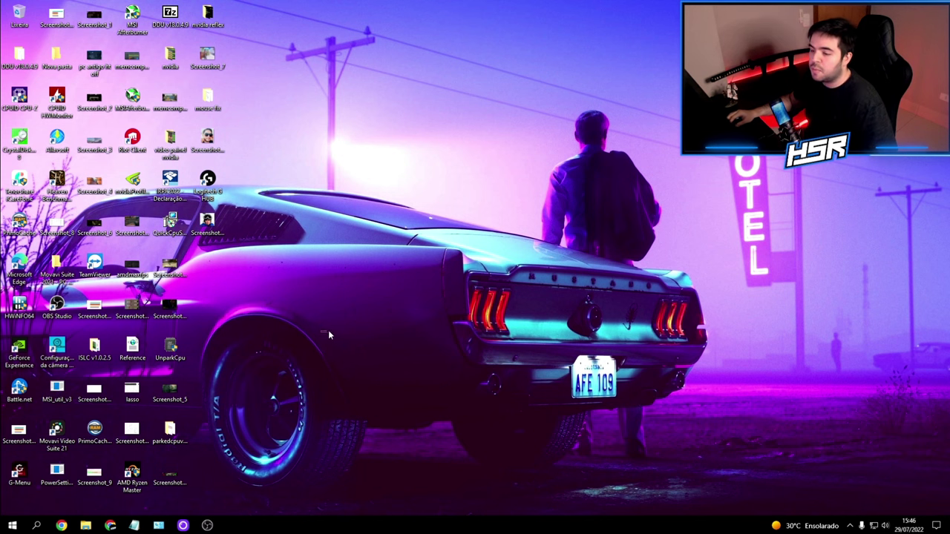
Search Windows for "dispo", open Gerenciador de Dispositivos and move its window toward the middle of the desktop.
{"action": "key", "text": "super"}
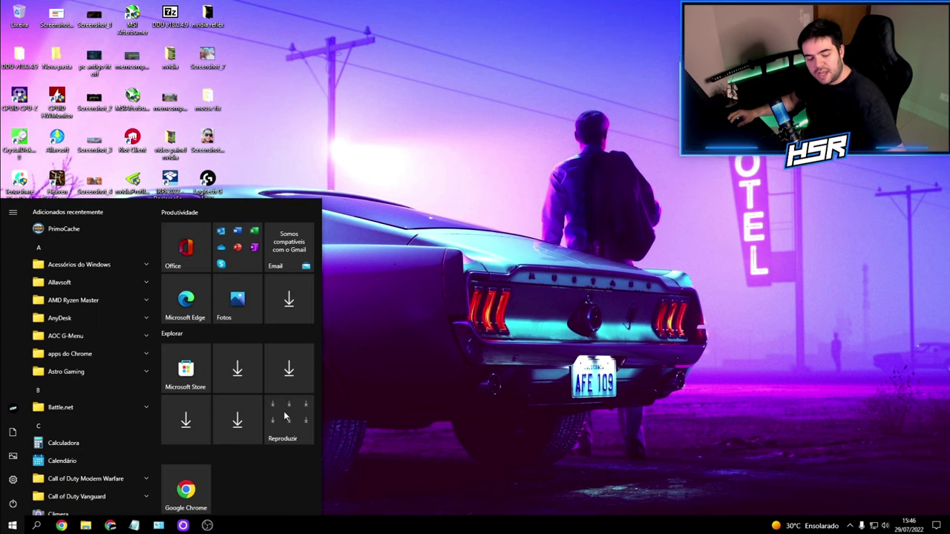
{"action": "type", "text": "dispo"}
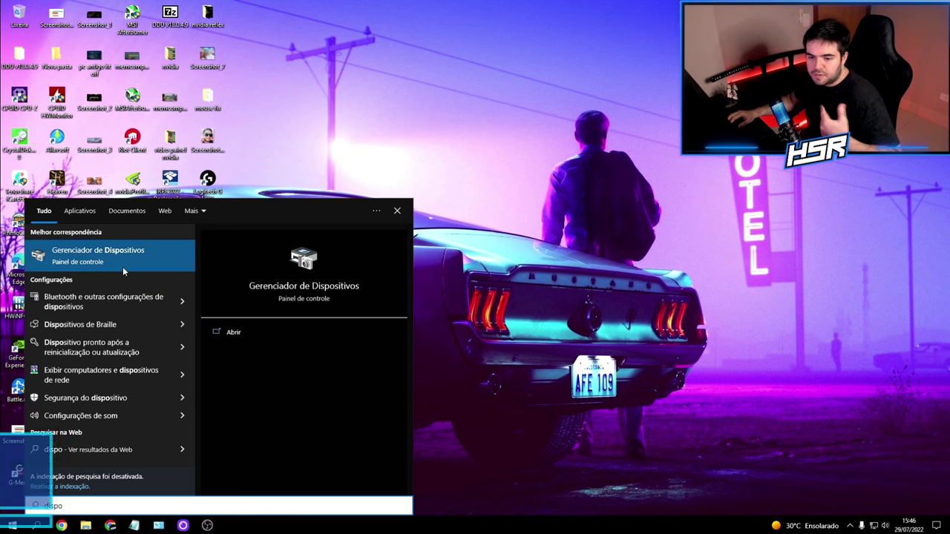
{"action": "left_click", "coordinate": [83, 256]}
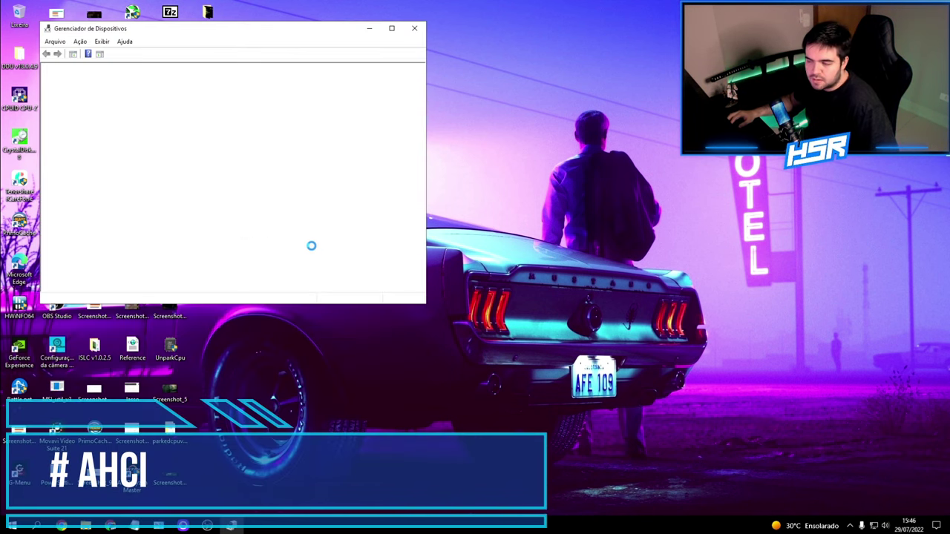
{"action": "left_click_drag", "start_coordinate": [185, 33], "coordinate": [307, 133]}
Check the driver information of Controlador AHCI SATA Padrão under Controladores IDE ATA/ATAPI, then close its properties.
{"action": "left_click", "coordinate": [180, 227]}
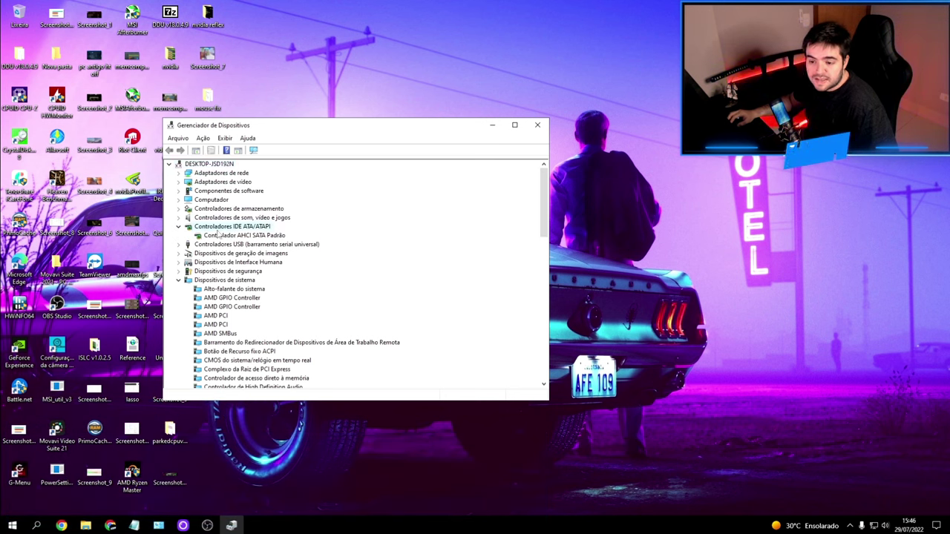
{"action": "left_click", "coordinate": [215, 236]}
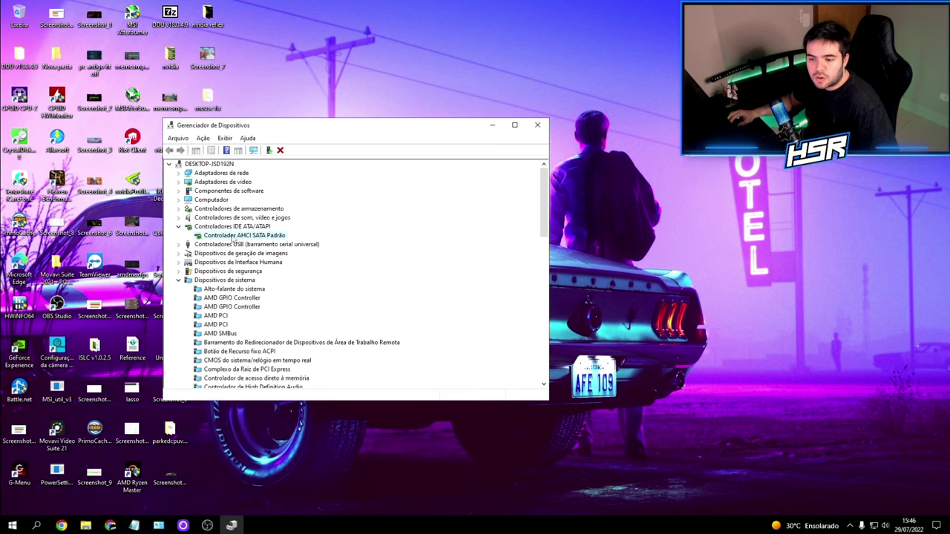
{"action": "right_click", "coordinate": [235, 237]}
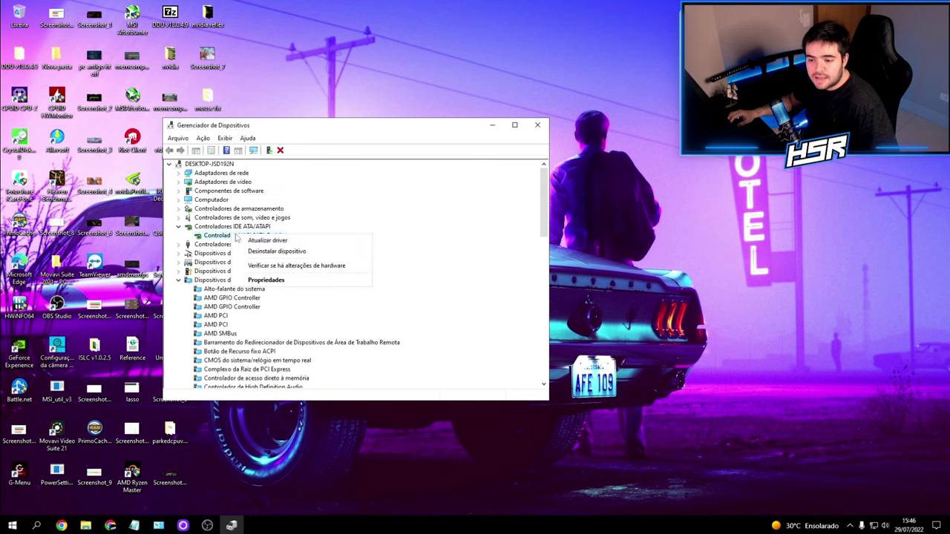
{"action": "left_click", "coordinate": [265, 279]}
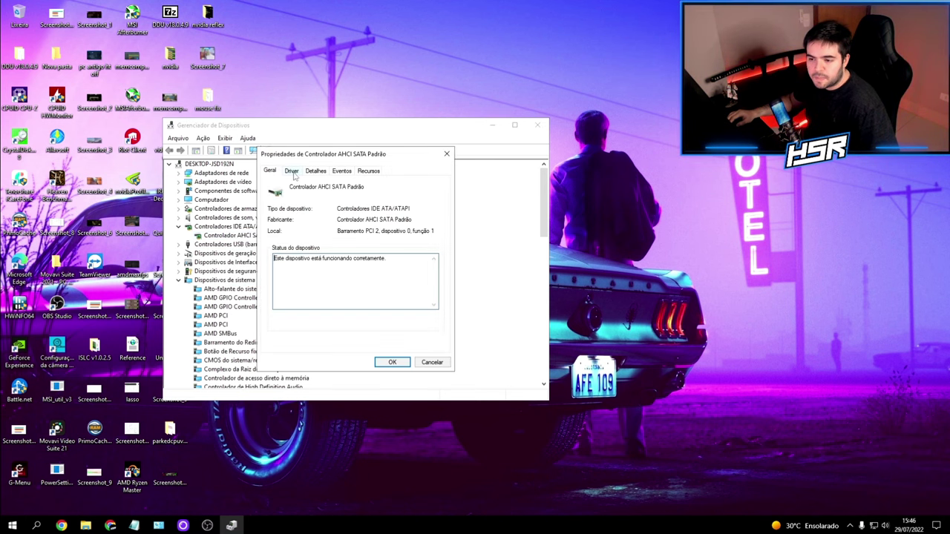
{"action": "left_click", "coordinate": [293, 173]}
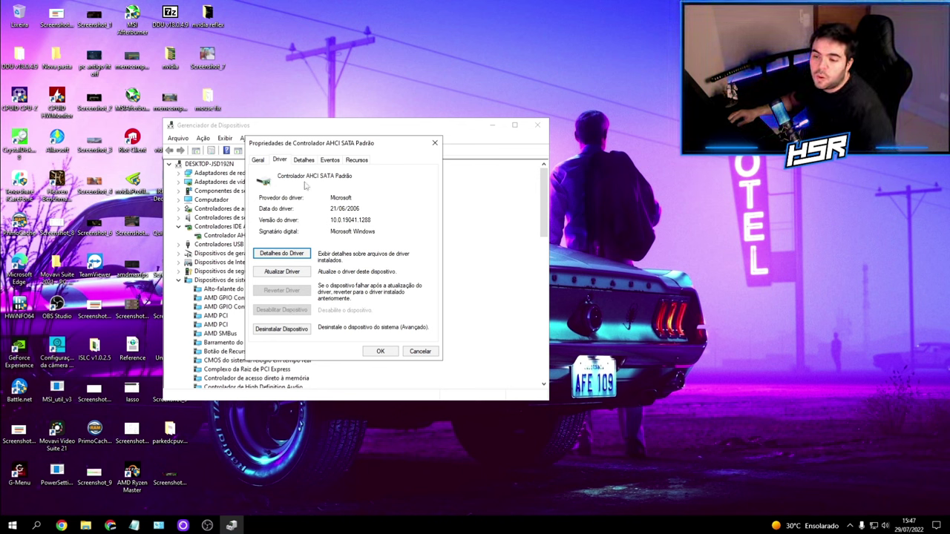
{"action": "left_click", "coordinate": [434, 142]}
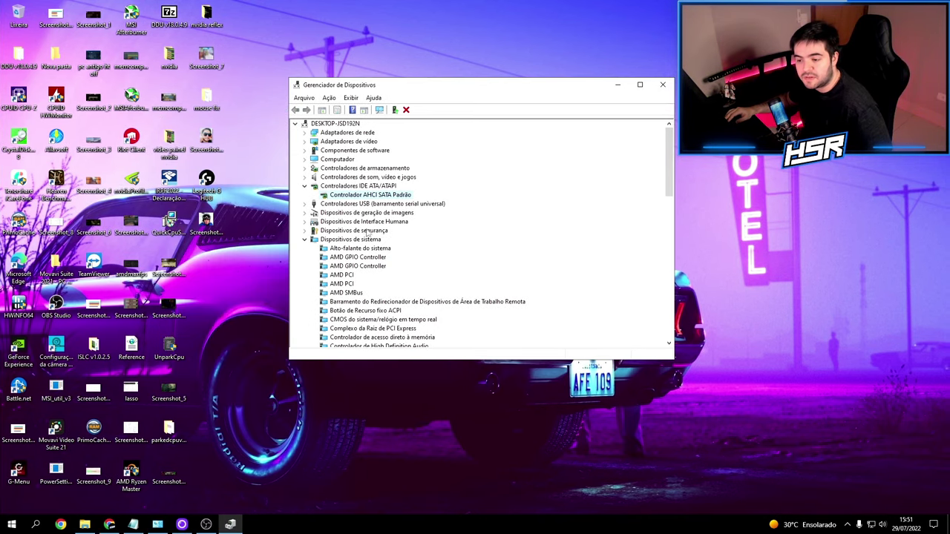
Expand Unidades de disco in the device list and select the WDC WD10EZEX-22MFCA0 drive.
{"action": "scroll", "coordinate": [368, 232], "scroll_direction": "down", "scroll_amount": 15}
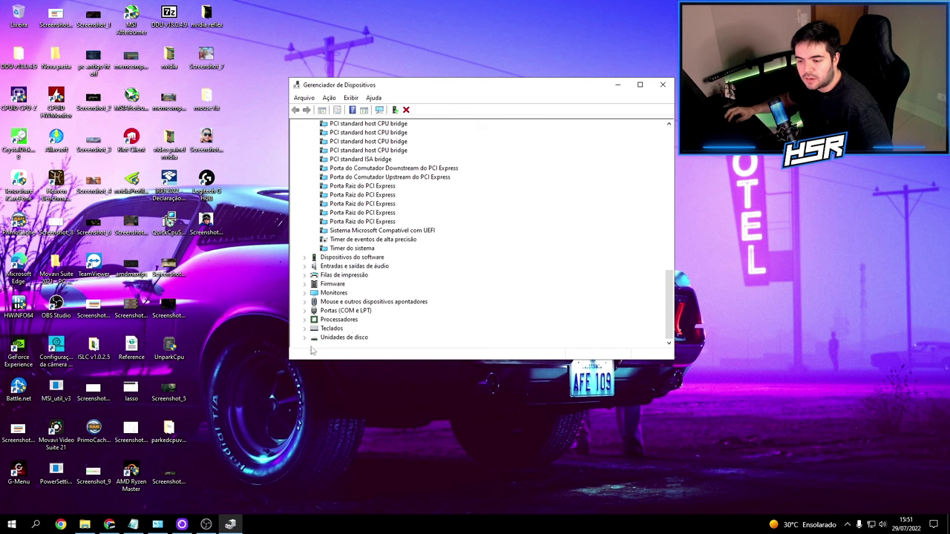
{"action": "left_click", "coordinate": [305, 337]}
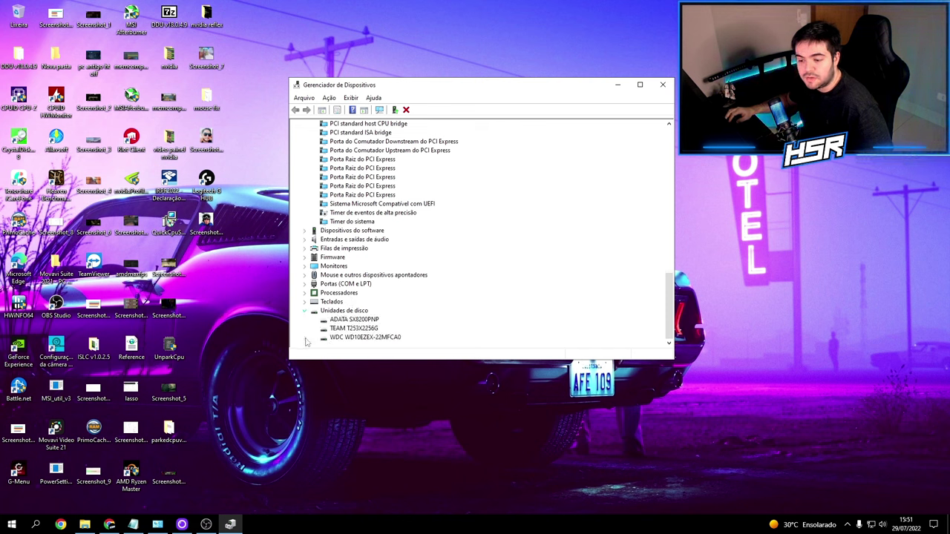
{"action": "left_click", "coordinate": [351, 320]}
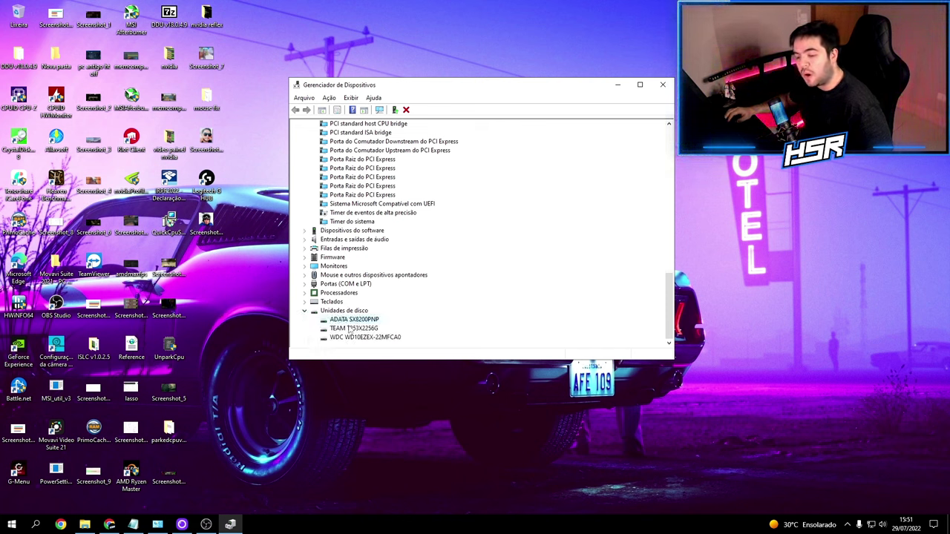
{"action": "left_click", "coordinate": [349, 328]}
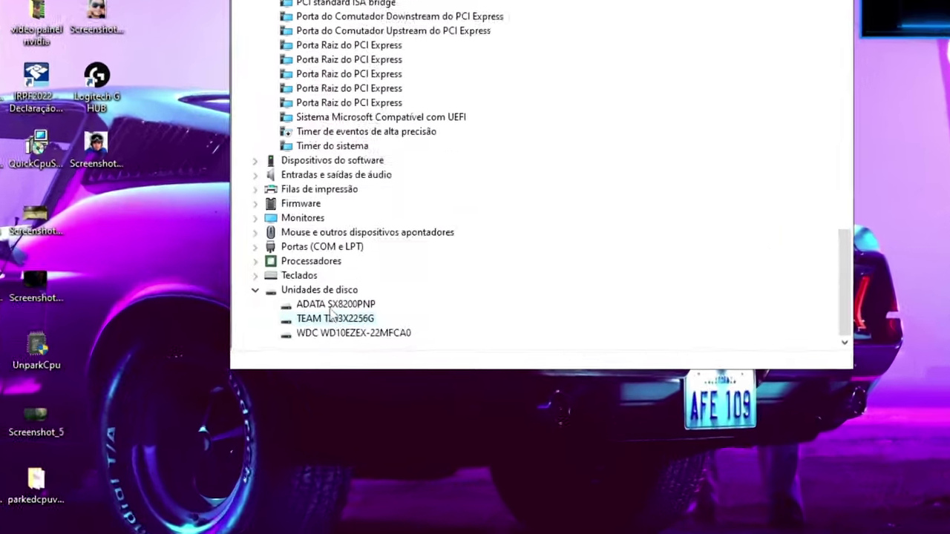
{"action": "left_click", "coordinate": [352, 321]}
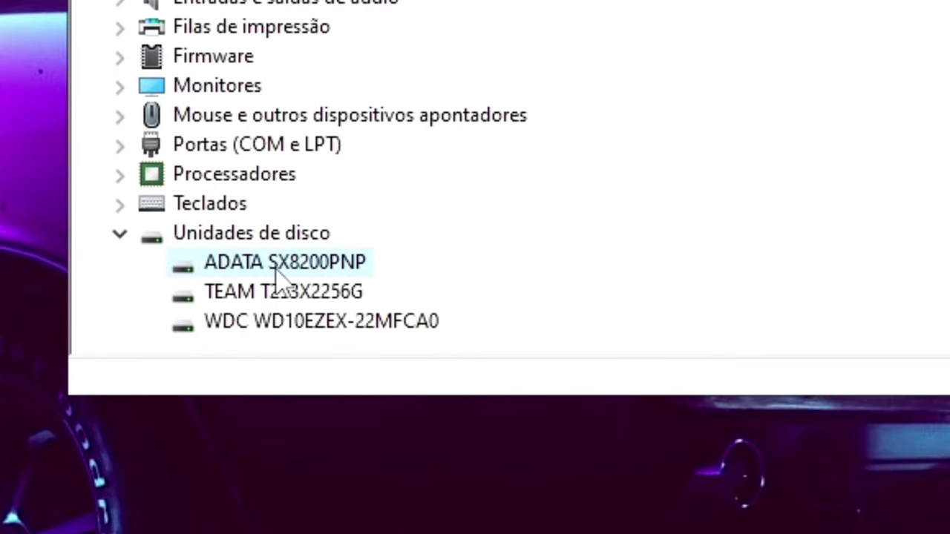
{"action": "left_click", "coordinate": [257, 322]}
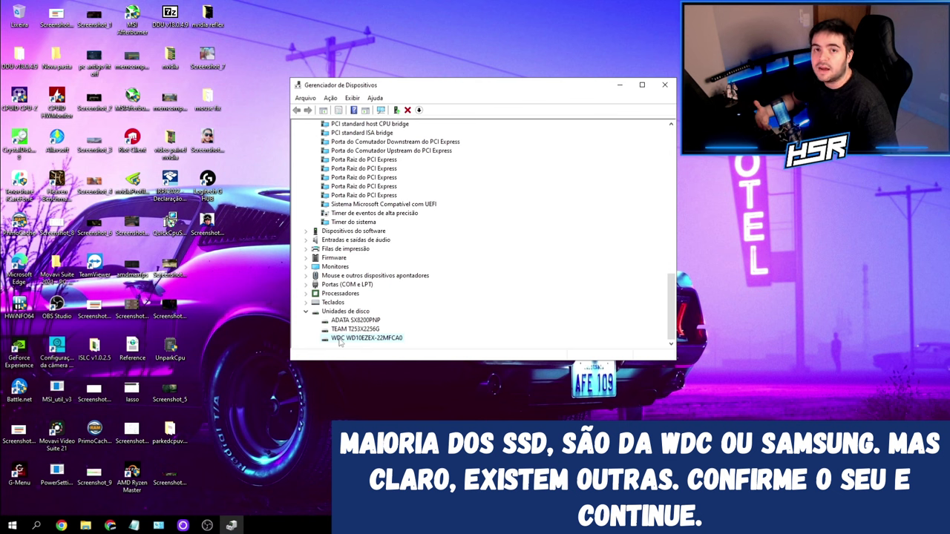
Check the write-cache policies in the WDC drive's properties, keep "Habilitar gravação em cache no dispositivo" checked, confirm and close Gerenciador de Dispositivos.
{"action": "right_click", "coordinate": [339, 342]}
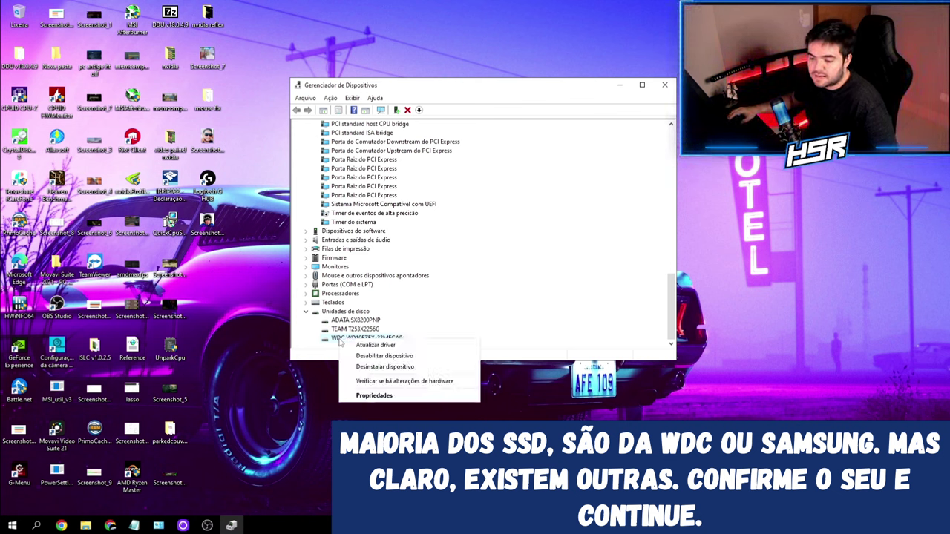
{"action": "left_click", "coordinate": [358, 394]}
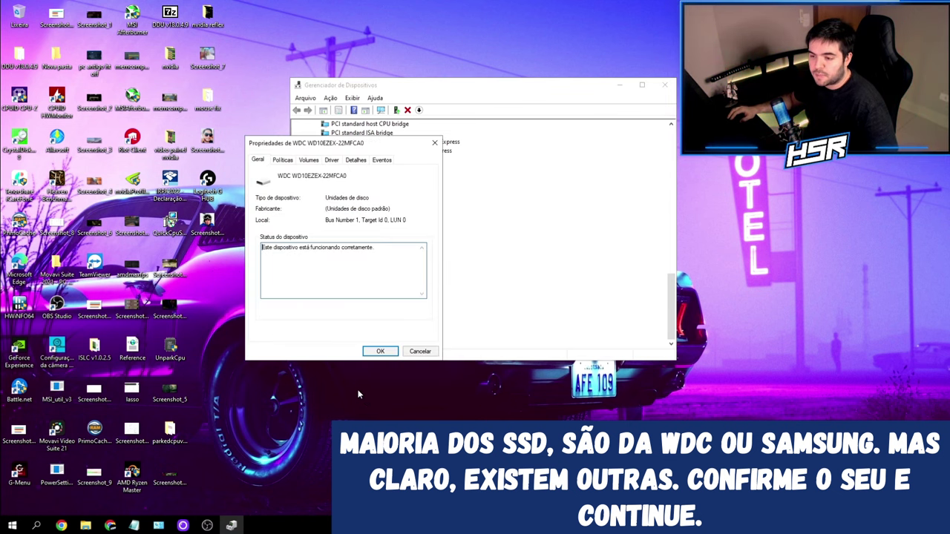
{"action": "left_click", "coordinate": [283, 161]}
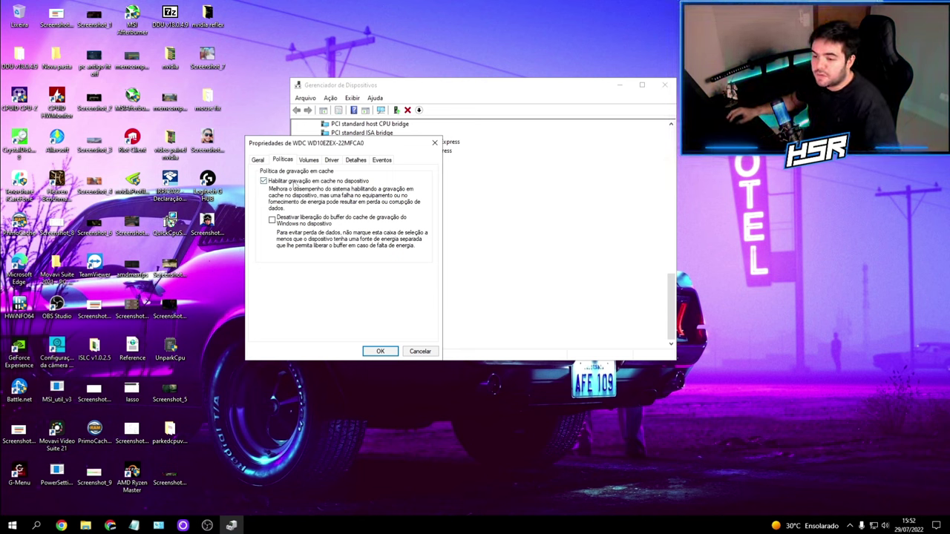
{"action": "left_click", "coordinate": [380, 351]}
{"action": "left_click", "coordinate": [665, 85]}
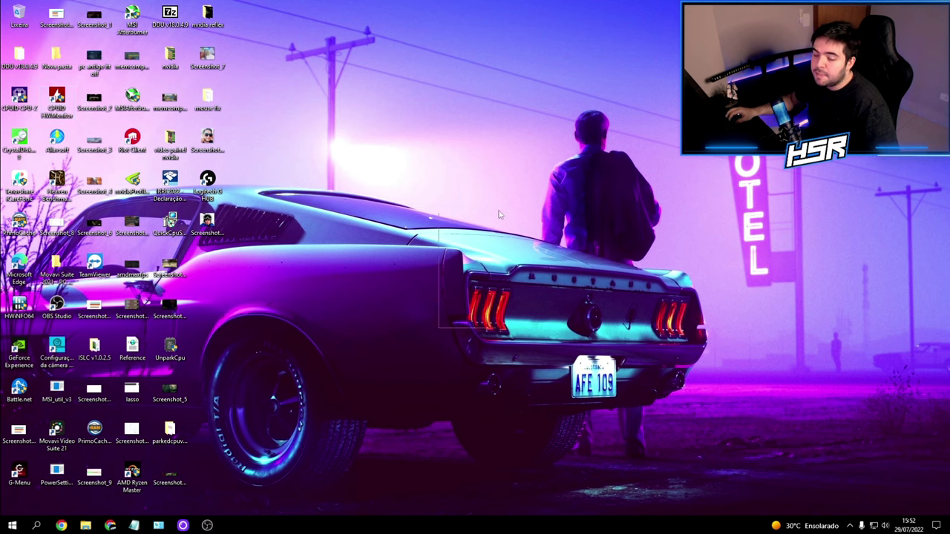
Search Windows for "servi", open Serviços and move its window toward the middle of the desktop.
{"action": "key", "text": "super"}
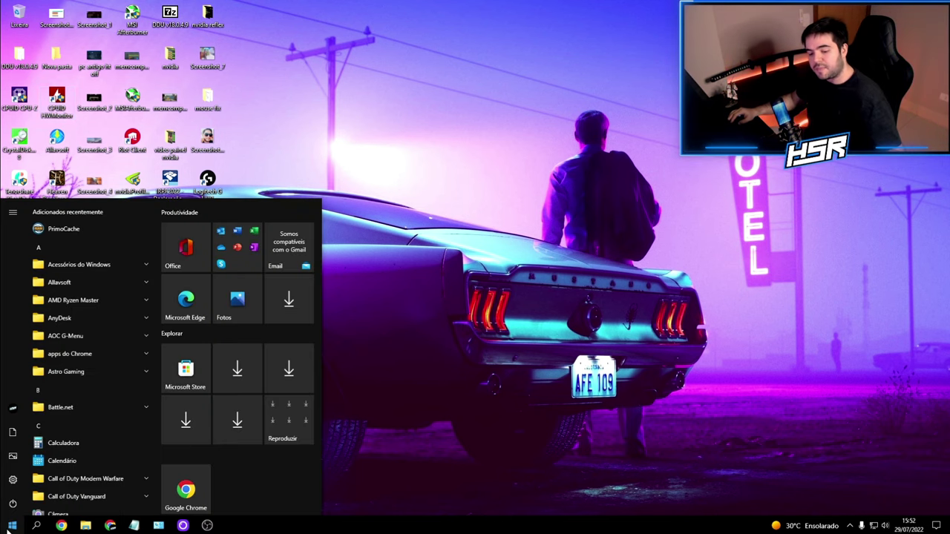
{"action": "type", "text": "servi"}
{"action": "left_click", "coordinate": [141, 261]}
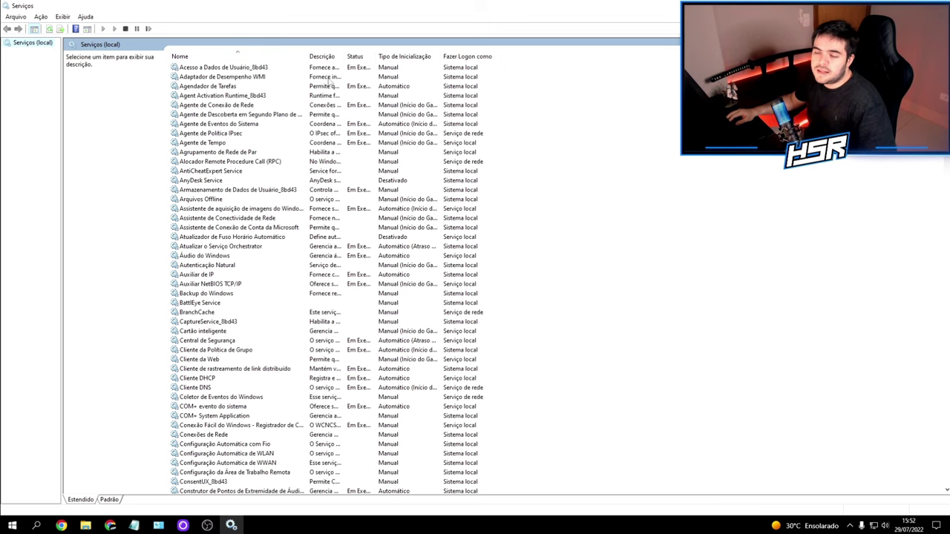
{"action": "left_click_drag", "start_coordinate": [401, 9], "coordinate": [426, 98]}
Find the SysMain service in the services list and open its properties.
{"action": "scroll", "coordinate": [365, 233], "scroll_direction": "down", "scroll_amount": 1}
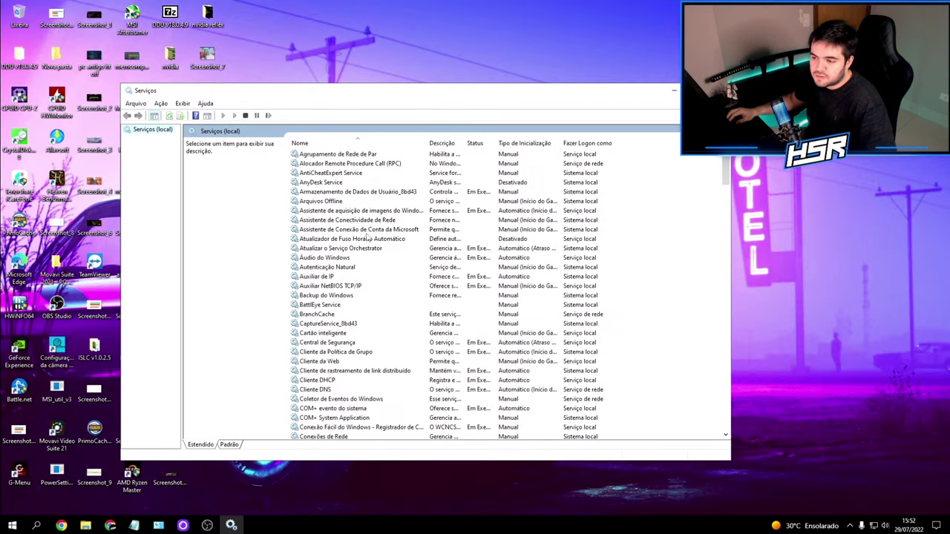
{"action": "left_click", "coordinate": [364, 239]}
{"action": "key", "text": "s"}
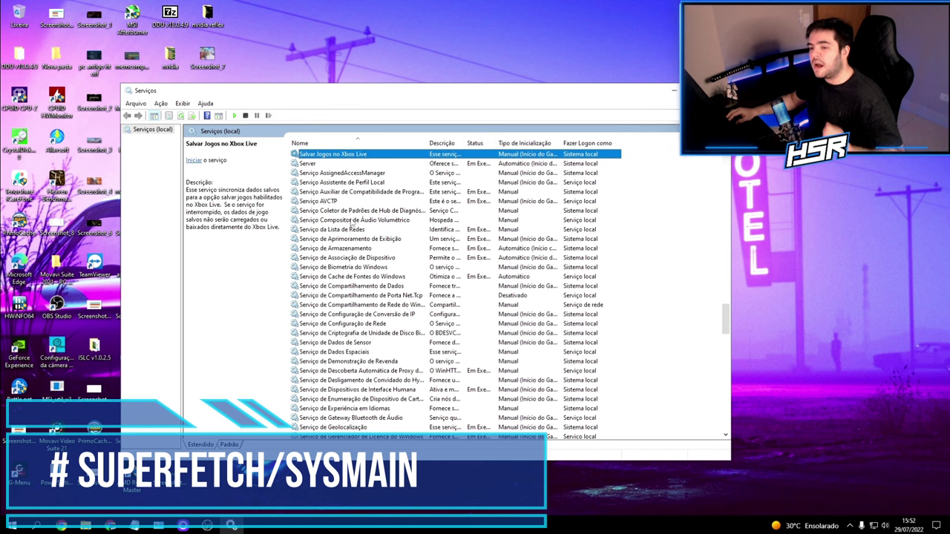
{"action": "scroll", "coordinate": [354, 245], "scroll_direction": "down", "scroll_amount": 10}
{"action": "scroll", "coordinate": [357, 285], "scroll_direction": "down", "scroll_amount": 20}
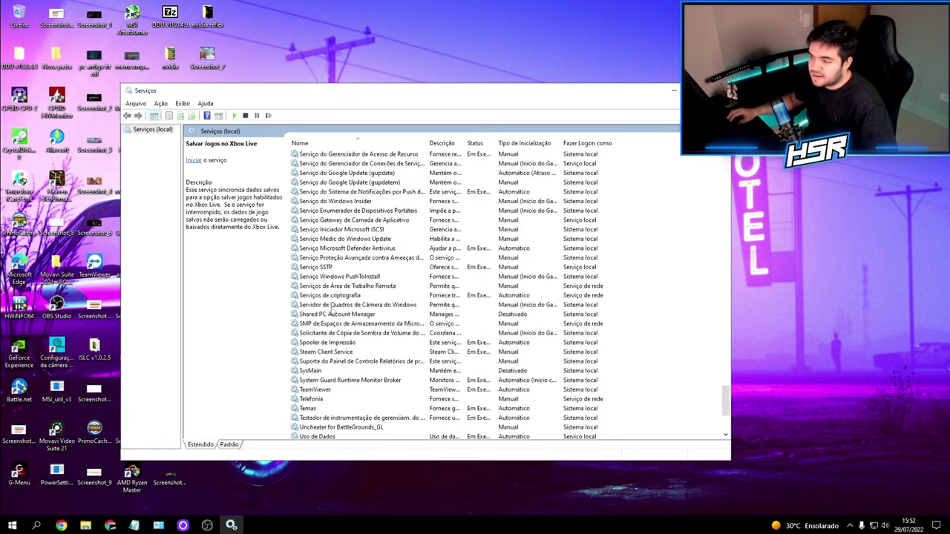
{"action": "scroll", "coordinate": [334, 310], "scroll_direction": "down", "scroll_amount": 2}
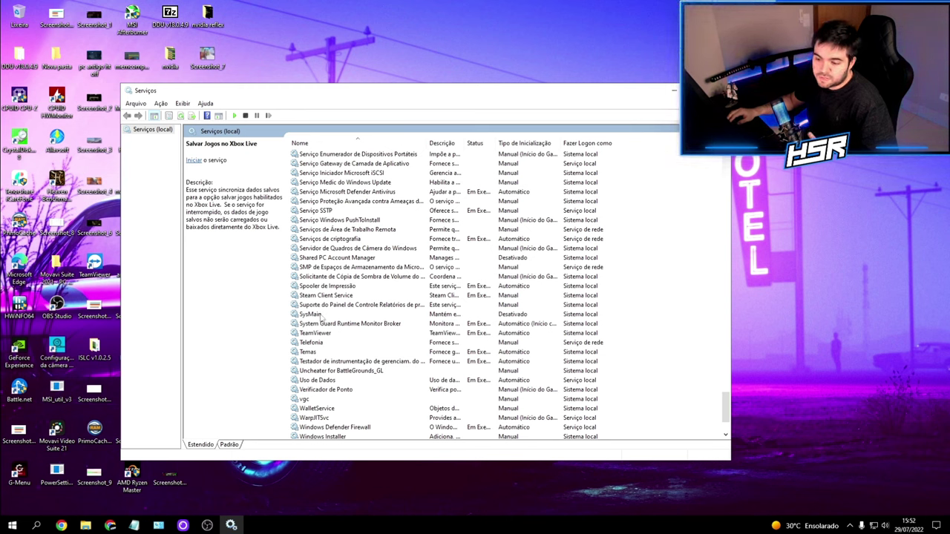
{"action": "double_click", "coordinate": [310, 314]}
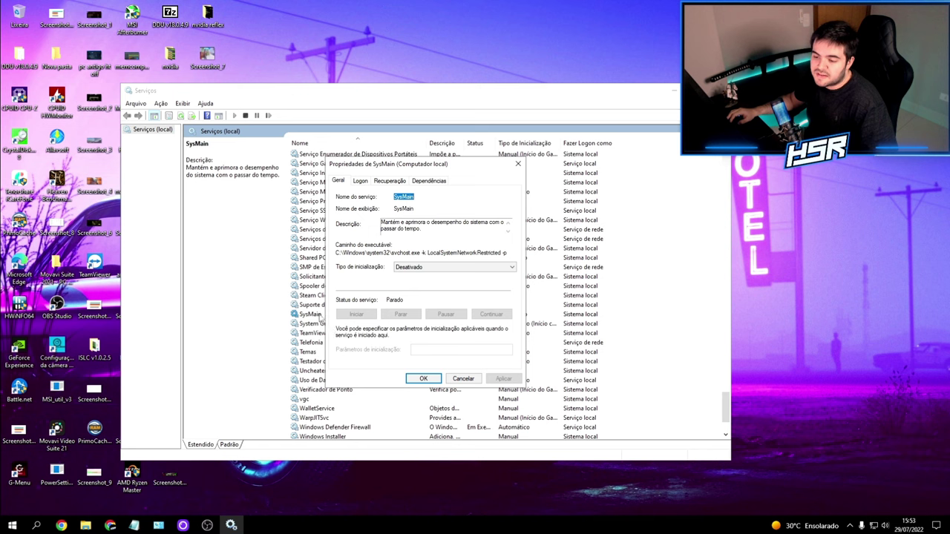
{"action": "key", "text": "Escape"}
{"action": "double_click", "coordinate": [310, 314]}
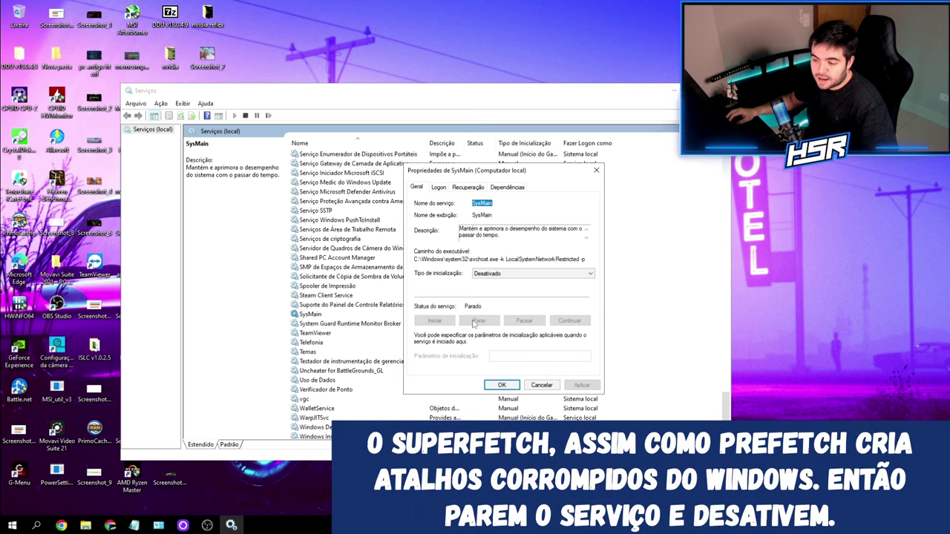
Set SysMain's startup type to Desativado, apply the setting and confirm the service properties.
{"action": "left_click", "coordinate": [496, 274]}
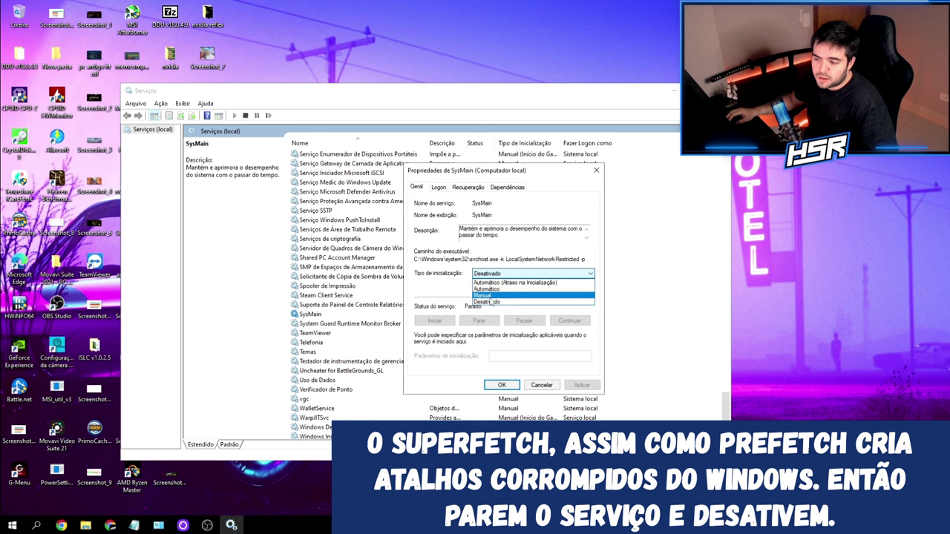
{"action": "left_click", "coordinate": [486, 302]}
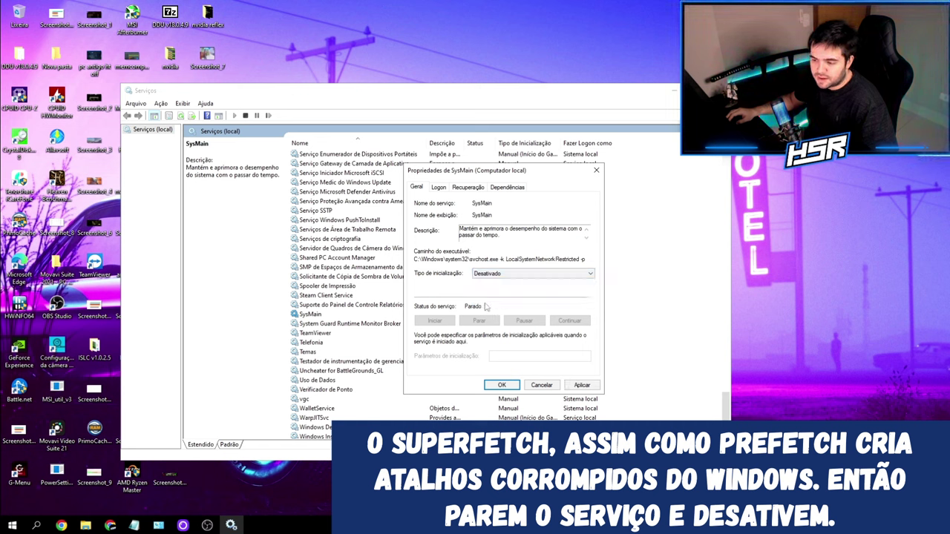
{"action": "left_click", "coordinate": [582, 386]}
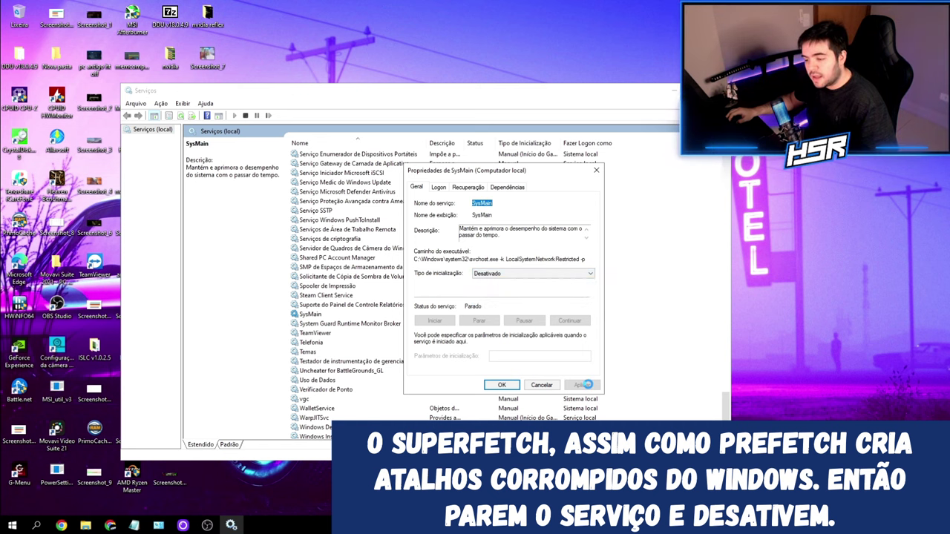
{"action": "left_click", "coordinate": [501, 386]}
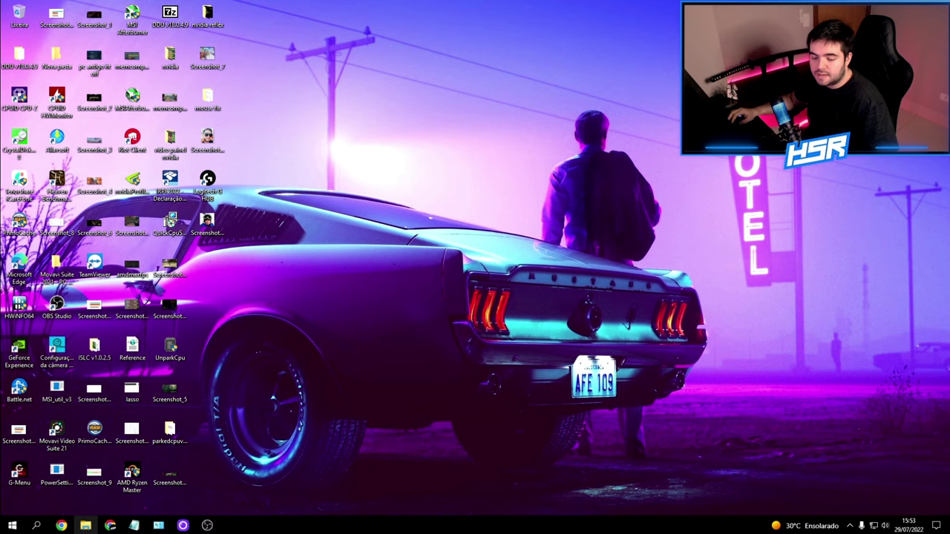
Open the properties of Disco Local (C:) from Este Computador, move the dialog higher and show its Ferramentas options.
{"action": "left_click", "coordinate": [85, 525]}
{"action": "left_click", "coordinate": [304, 291]}
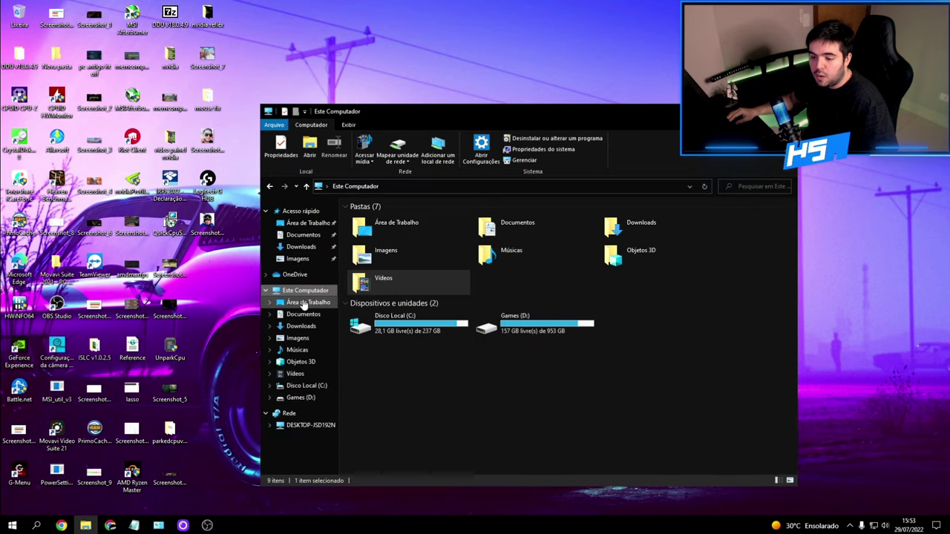
{"action": "left_click", "coordinate": [417, 332]}
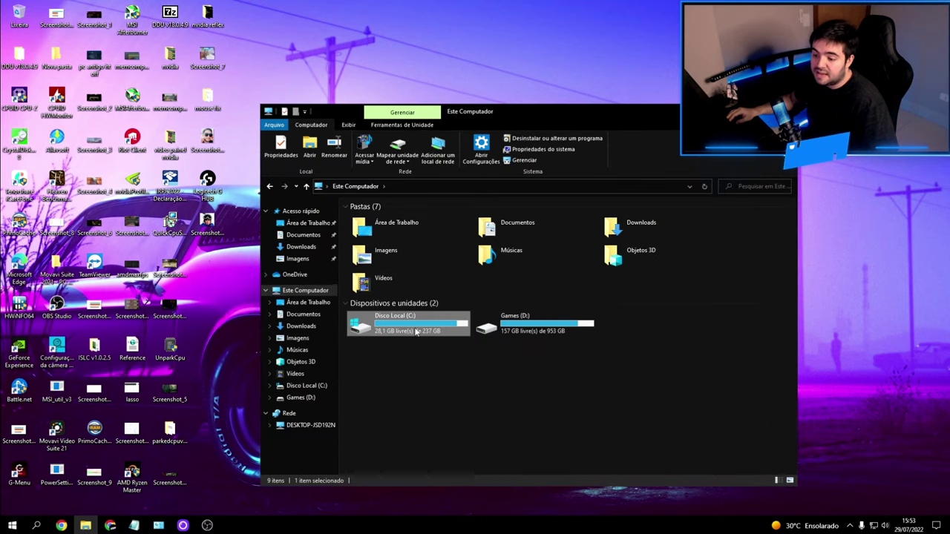
{"action": "right_click", "coordinate": [416, 331]}
{"action": "left_click", "coordinate": [448, 323]}
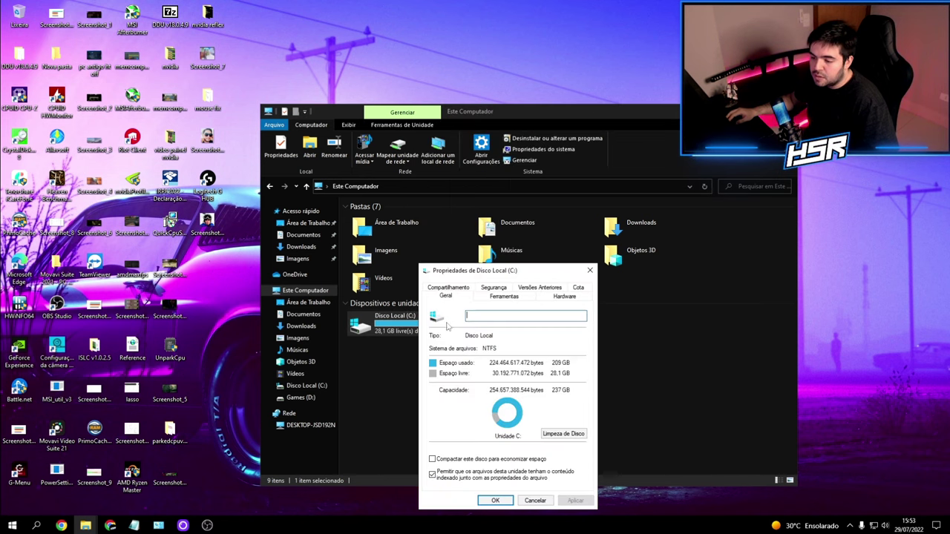
{"action": "left_click_drag", "start_coordinate": [500, 271], "coordinate": [480, 191]}
{"action": "left_click", "coordinate": [491, 226]}
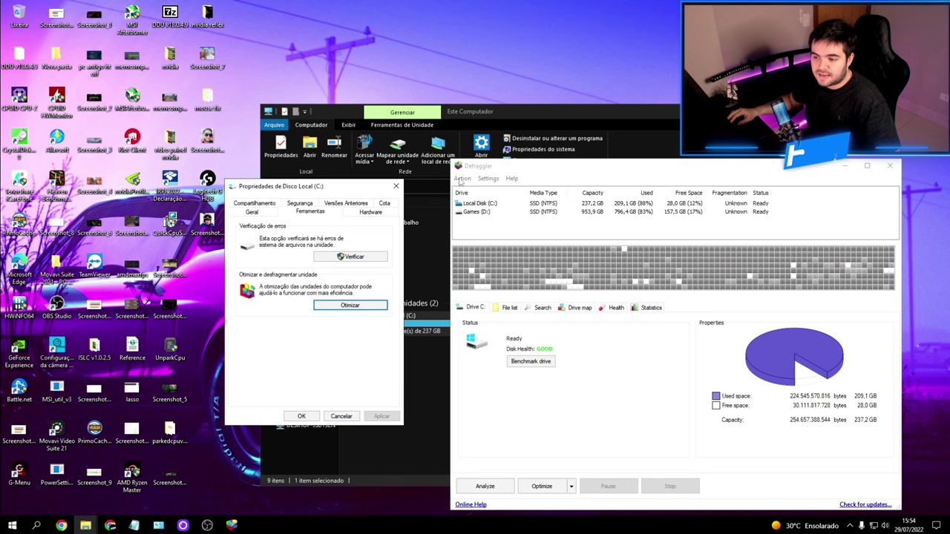
Move the Defraggler window, select Local Disk (C:), look through the Optimize and Defrag choices, and close Defraggler.
{"action": "left_click_drag", "start_coordinate": [526, 172], "coordinate": [458, 170]}
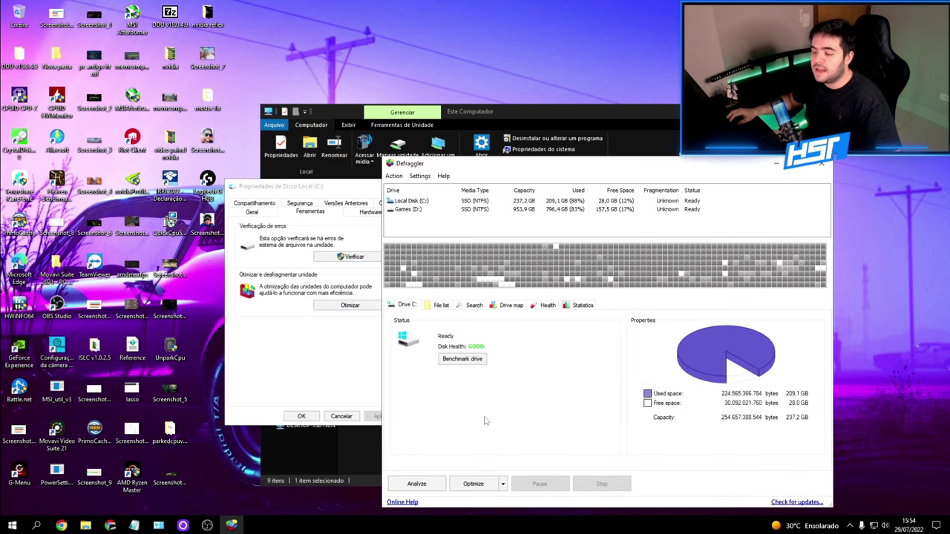
{"action": "left_click", "coordinate": [420, 205]}
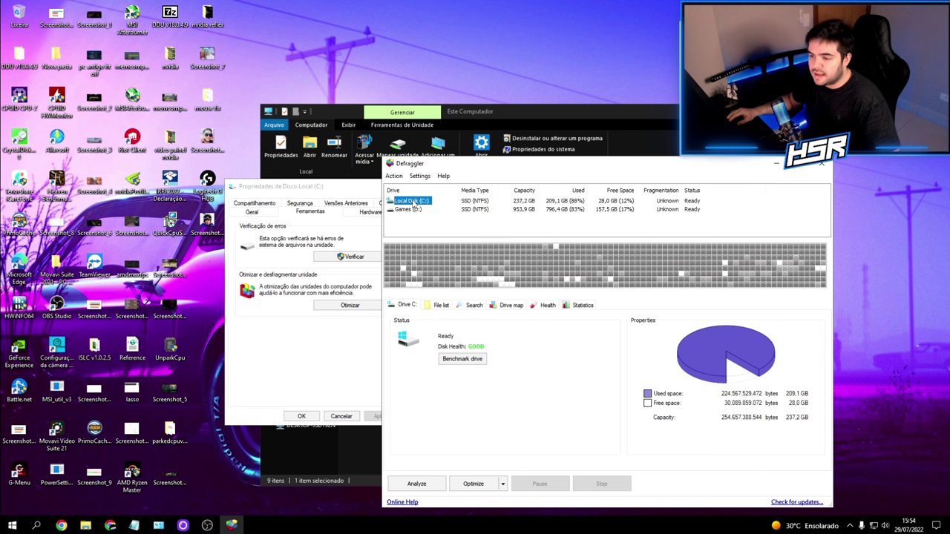
{"action": "left_click", "coordinate": [503, 485]}
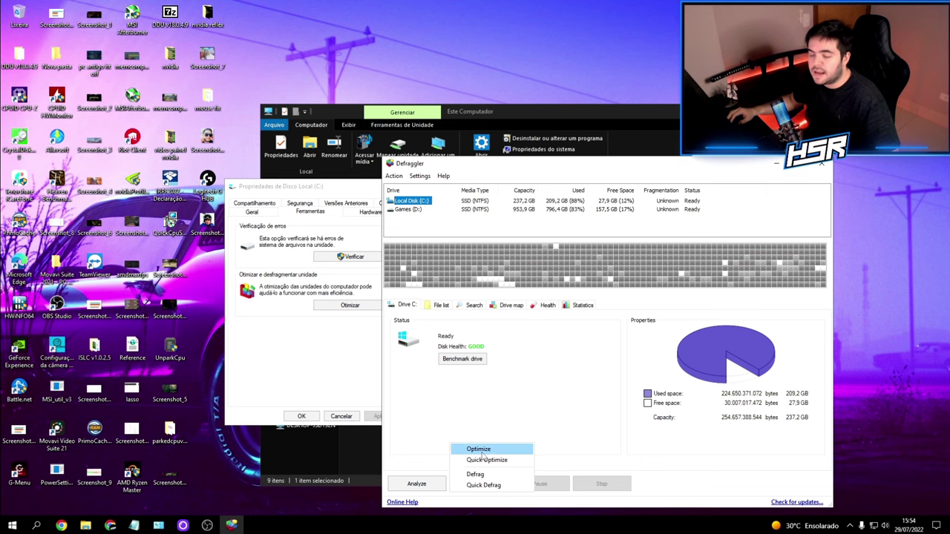
{"action": "left_click", "coordinate": [515, 431]}
{"action": "left_click", "coordinate": [823, 164]}
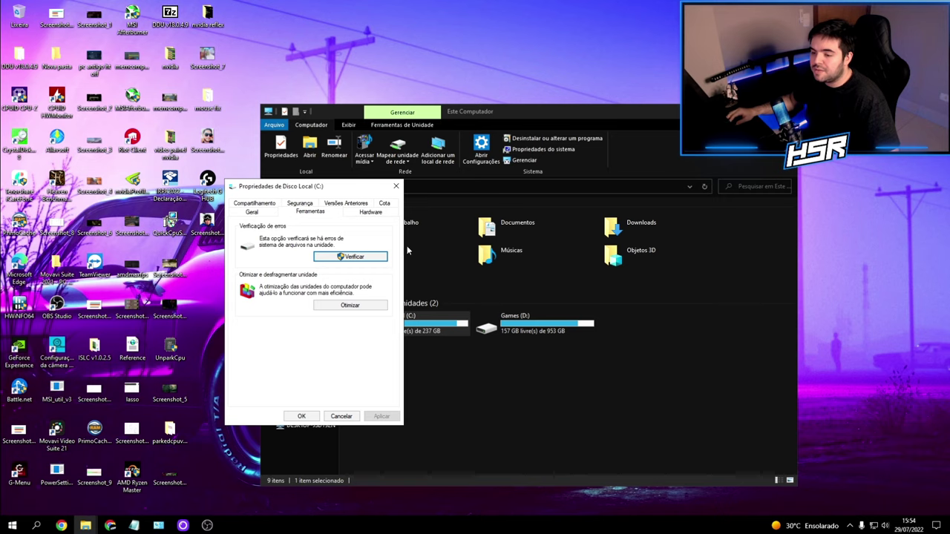
Launch the drive optimization for Disco Local (C:) again, allow it to run, and close Defraggler after viewing the drive.
{"action": "left_click", "coordinate": [349, 306]}
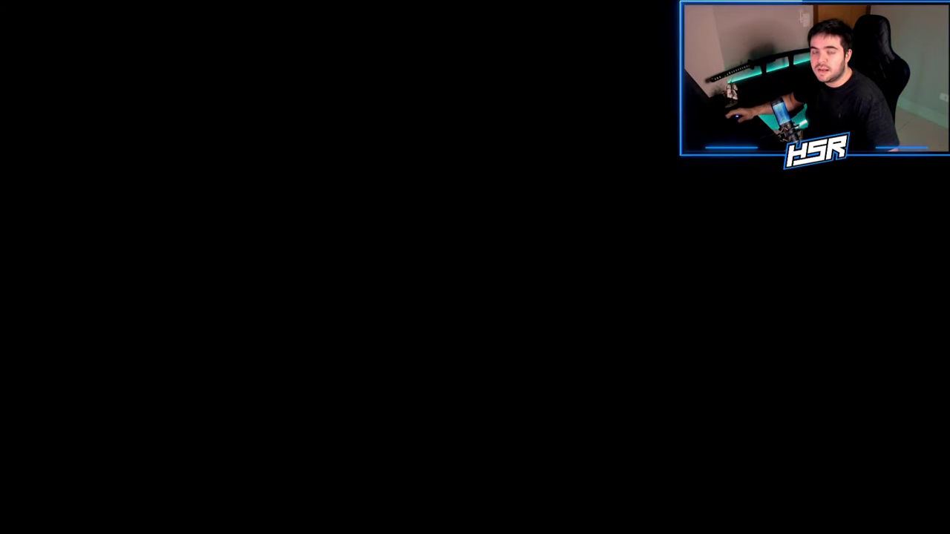
{"action": "left_click", "coordinate": [404, 227]}
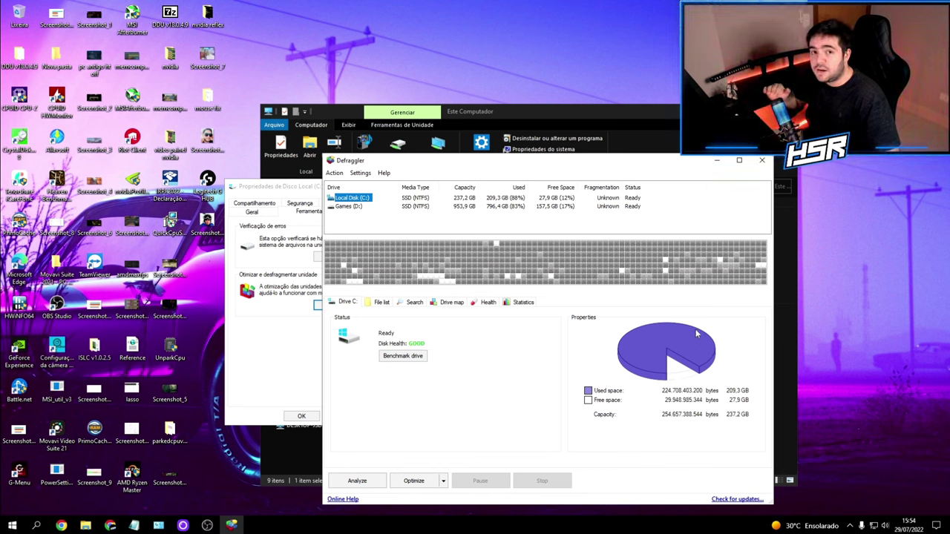
{"action": "left_click", "coordinate": [761, 161]}
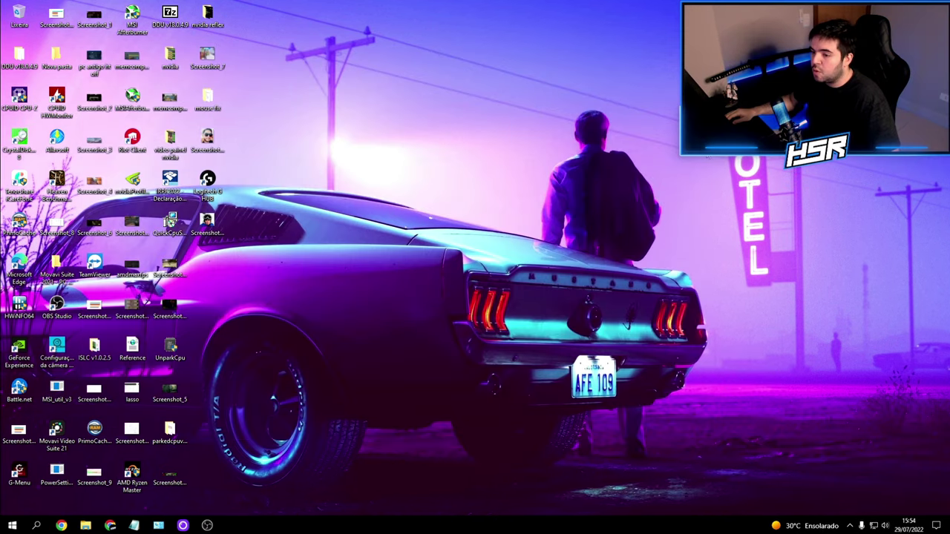
Open a file explorer window at Este Computador, shift it slightly and select Disco Local (C:).
{"action": "key", "text": "super+e"}
{"action": "left_click_drag", "start_coordinate": [460, 113], "coordinate": [423, 101]}
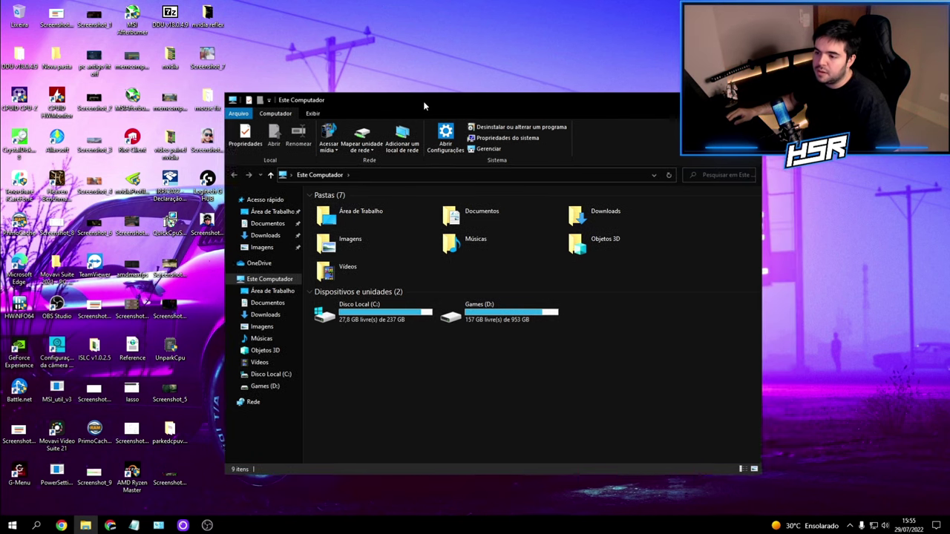
{"action": "left_click", "coordinate": [374, 312]}
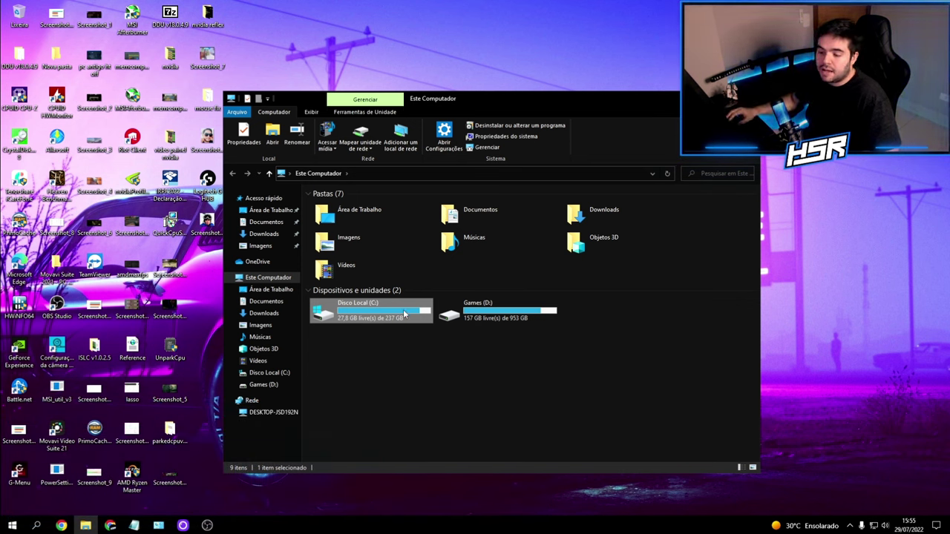
{"action": "mouse_move", "coordinate": [396, 317]}
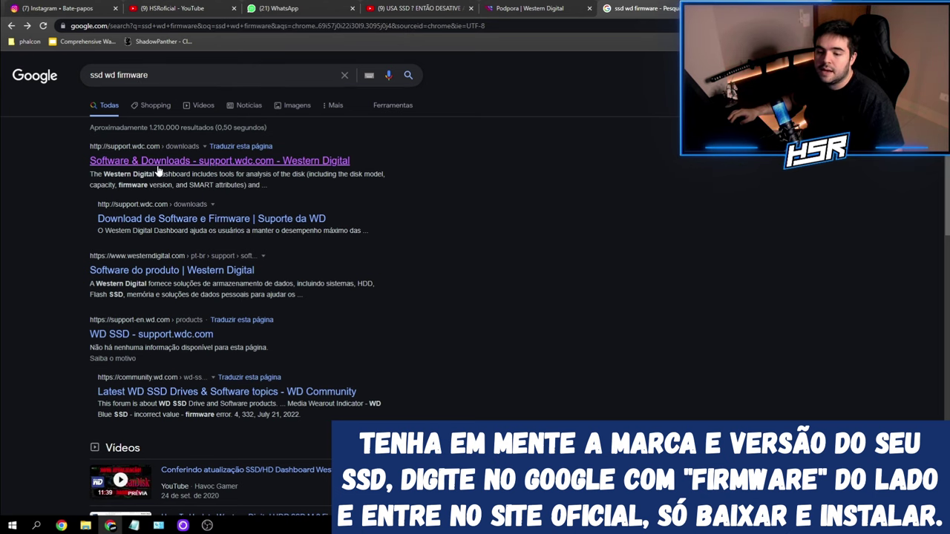
Open the Western Digital Software & Downloads result in Chrome and download Western Digital Dashboard.
{"action": "left_click", "coordinate": [149, 162]}
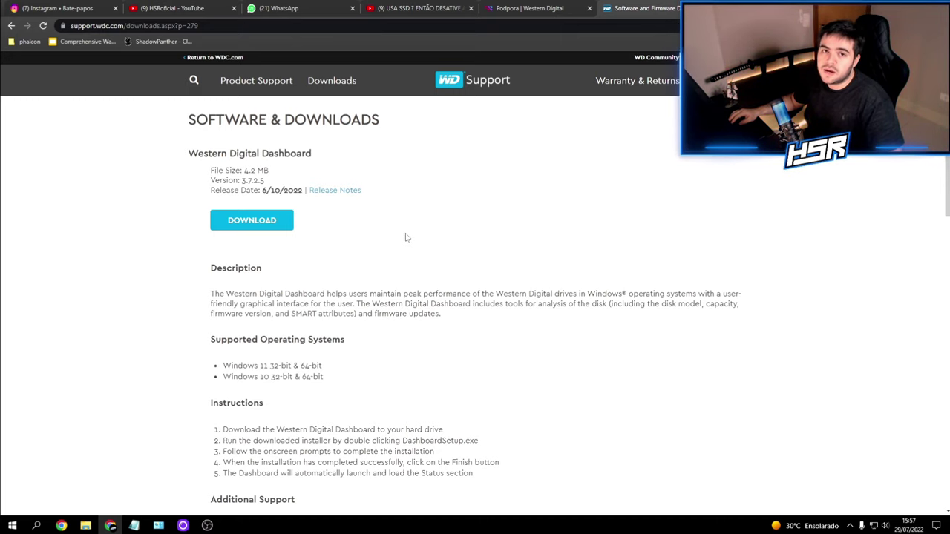
{"action": "scroll", "coordinate": [408, 237], "scroll_direction": "down", "scroll_amount": 2}
{"action": "scroll", "coordinate": [393, 248], "scroll_direction": "up", "scroll_amount": 2}
{"action": "left_click", "coordinate": [249, 220]}
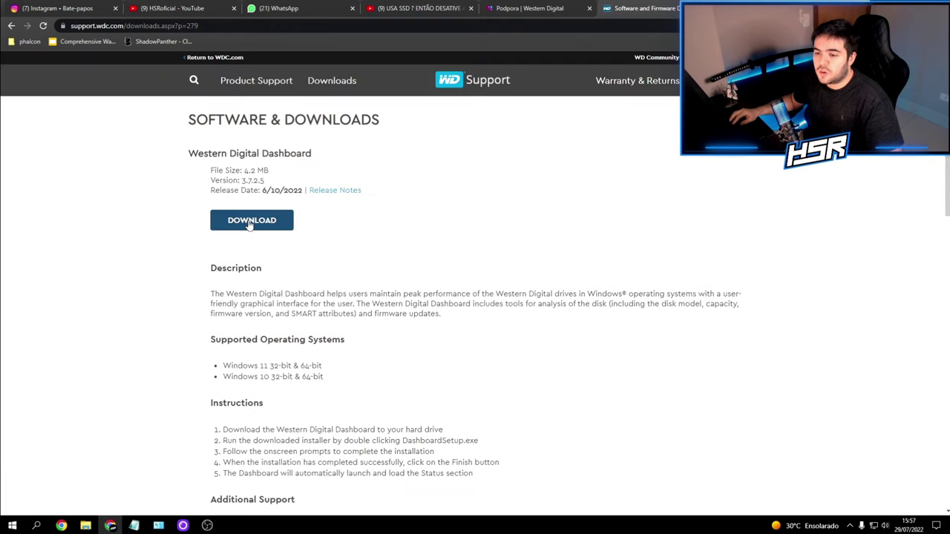